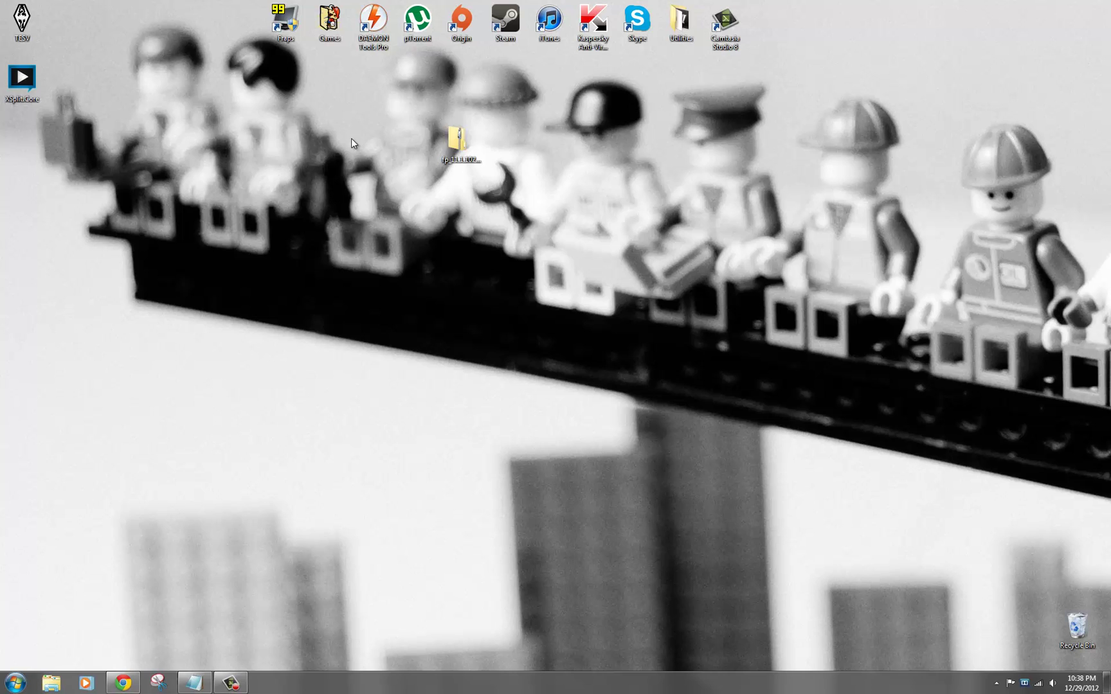
Step: Bring Chrome forward on the Adobe archived Flash Player versions page
left_click_drag(386, 165, 409, 198)
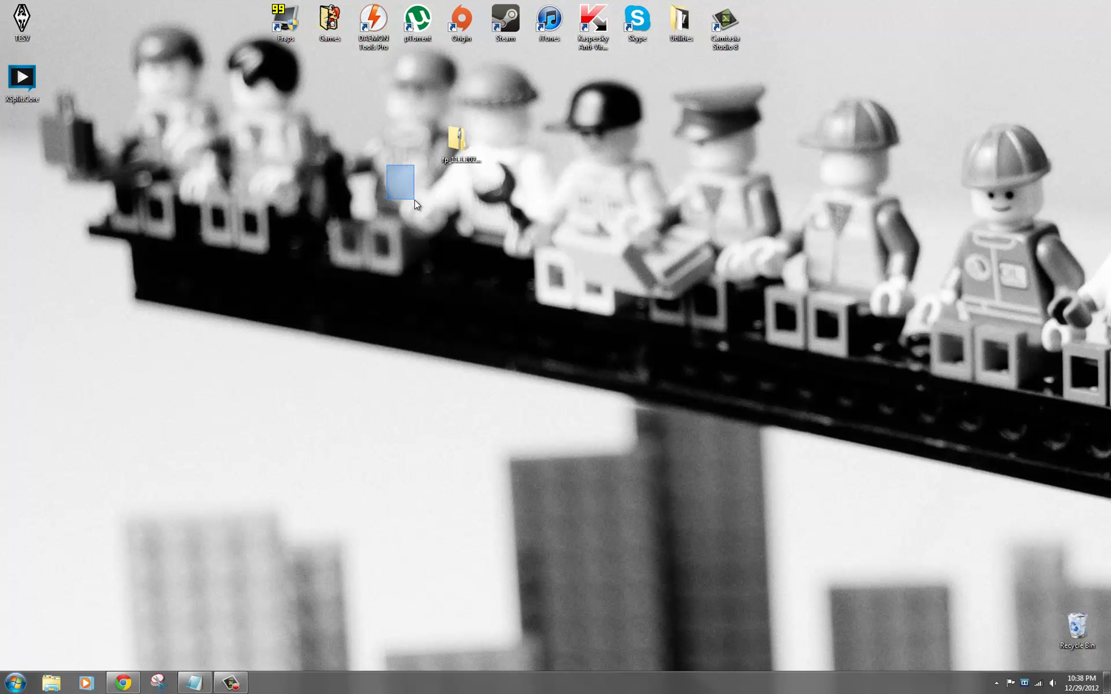
left_click(135, 681)
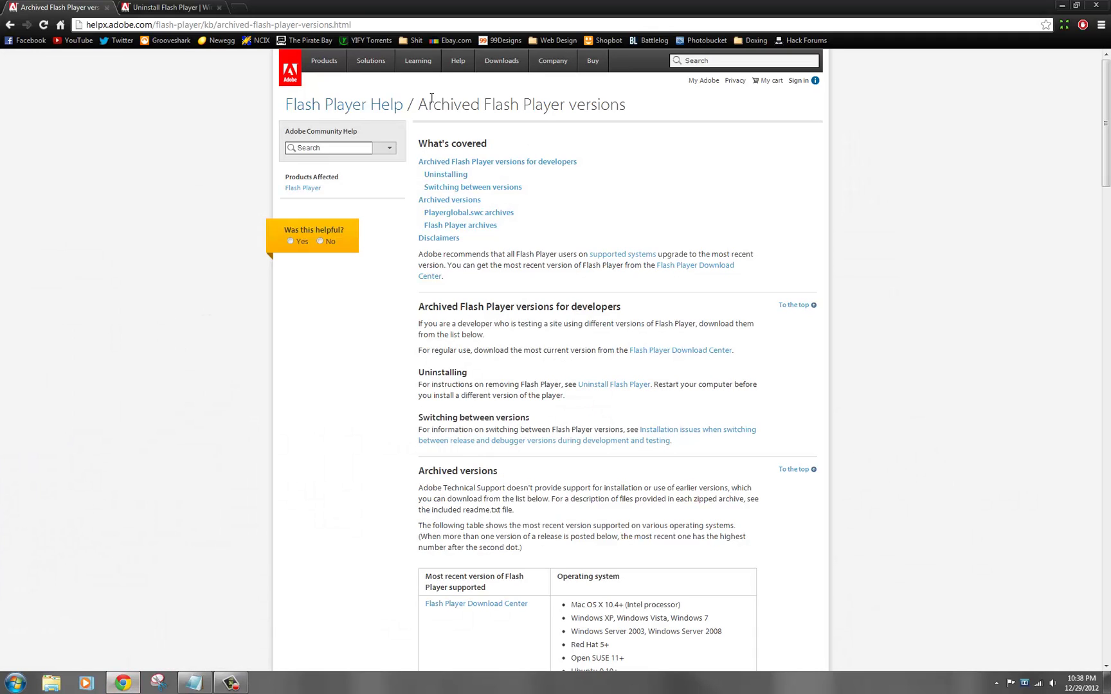
left_click_drag(431, 98, 622, 108)
left_click(622, 108)
Step: Scroll the archive list down to the 3/05/2012 Flash Player 11.1.102.63 release and highlight it
scroll(397, 361, "down", 3)
scroll(382, 361, "down", 6)
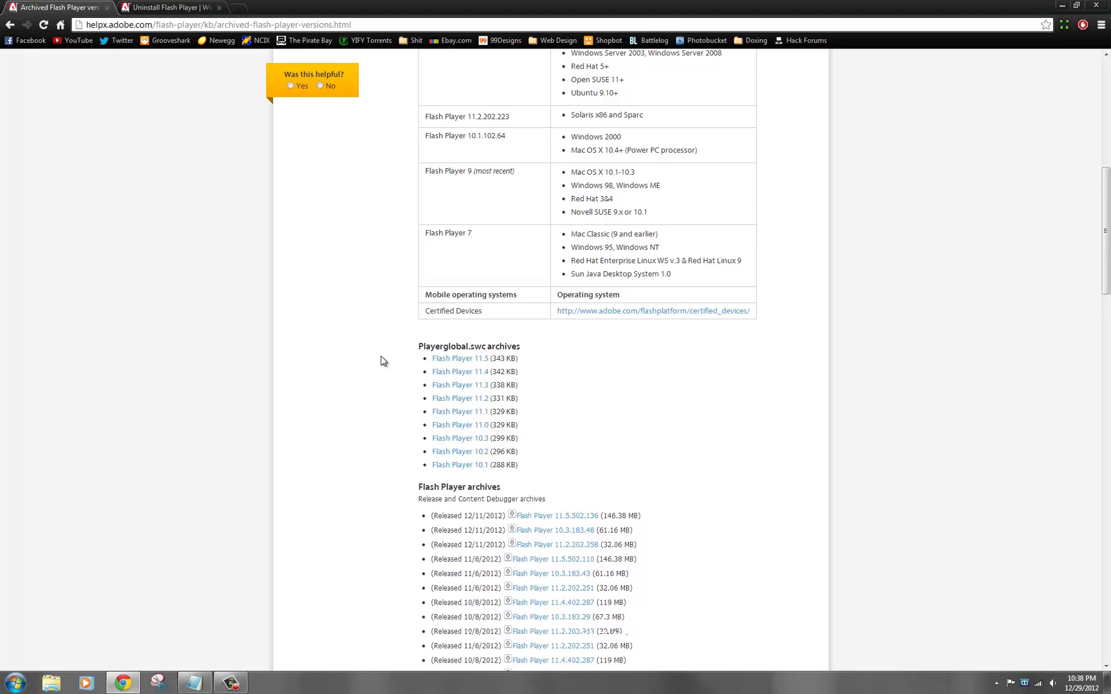
scroll(382, 360, "down", 5)
scroll(381, 360, "down", 1)
scroll(381, 355, "down", 3)
scroll(382, 352, "down", 1)
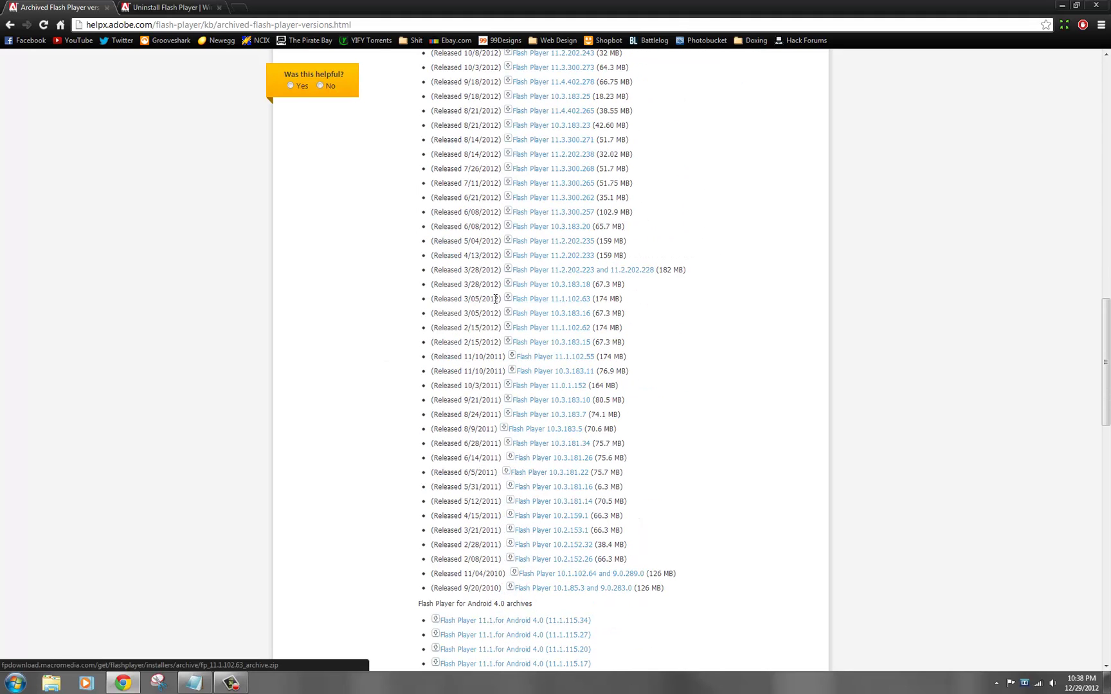
left_click_drag(482, 299, 437, 303)
left_click(436, 304)
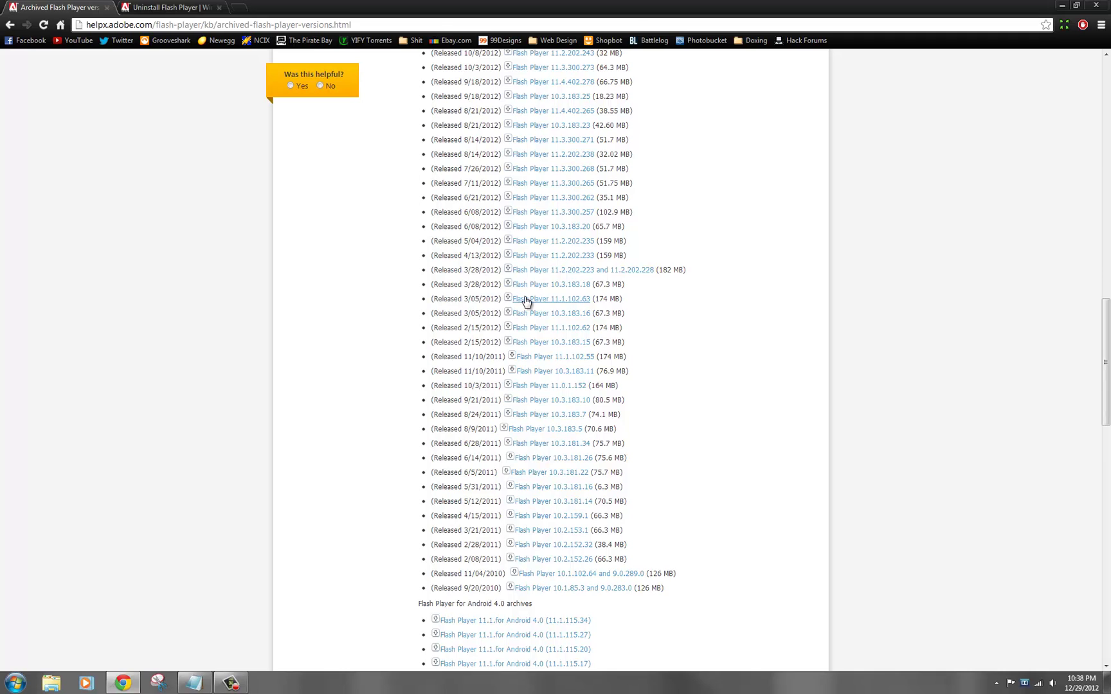
Step: Close the archive tab and check the help page's detected browser and installed version 11.5.31.5
left_click(106, 8)
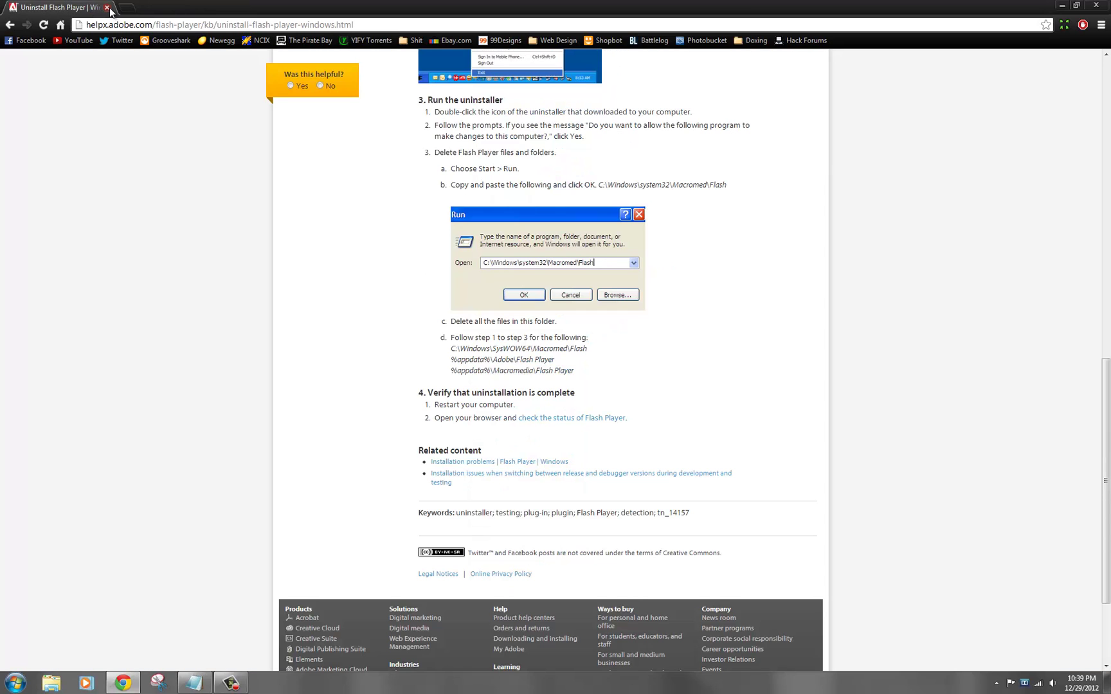
scroll(157, 258, "up", 5)
scroll(157, 258, "up", 7)
scroll(157, 259, "up", 2)
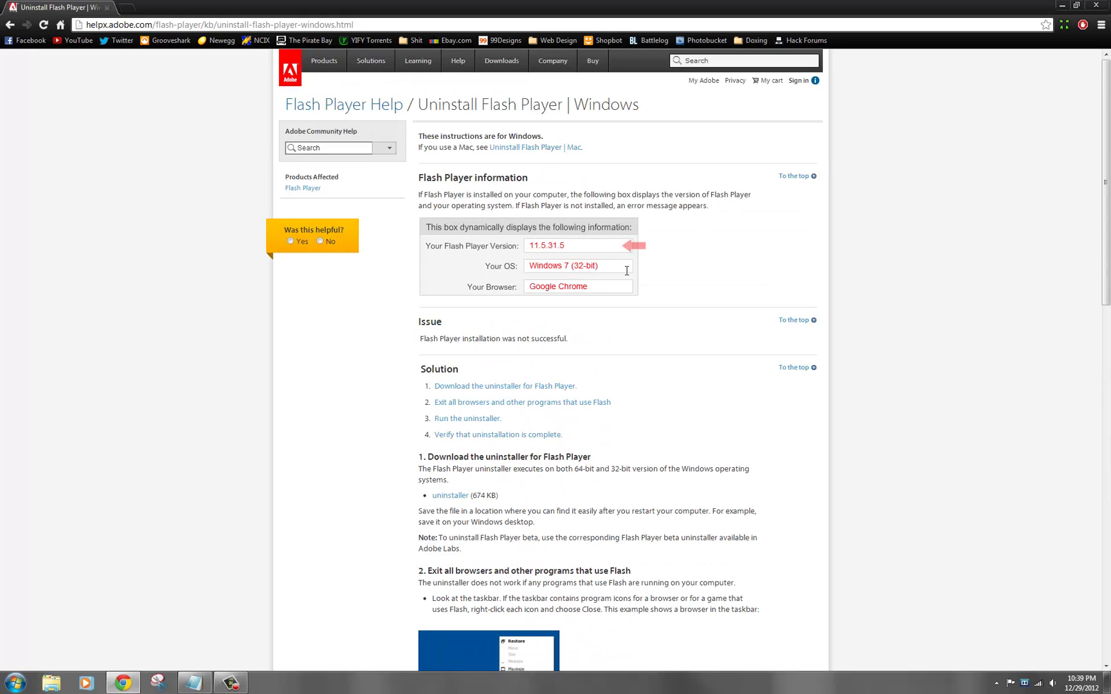
left_click_drag(616, 287, 527, 286)
left_click(533, 246)
mouse_move(533, 246)
left_mouse_down()
mouse_move(575, 246)
mouse_move(585, 266)
left_mouse_up()
left_click(568, 267)
left_click(407, 324)
Step: Download the Flash Player uninstaller, then hide Chrome with Win+D to show the desktop
scroll(403, 331, "down", 2)
scroll(401, 341, "down", 1)
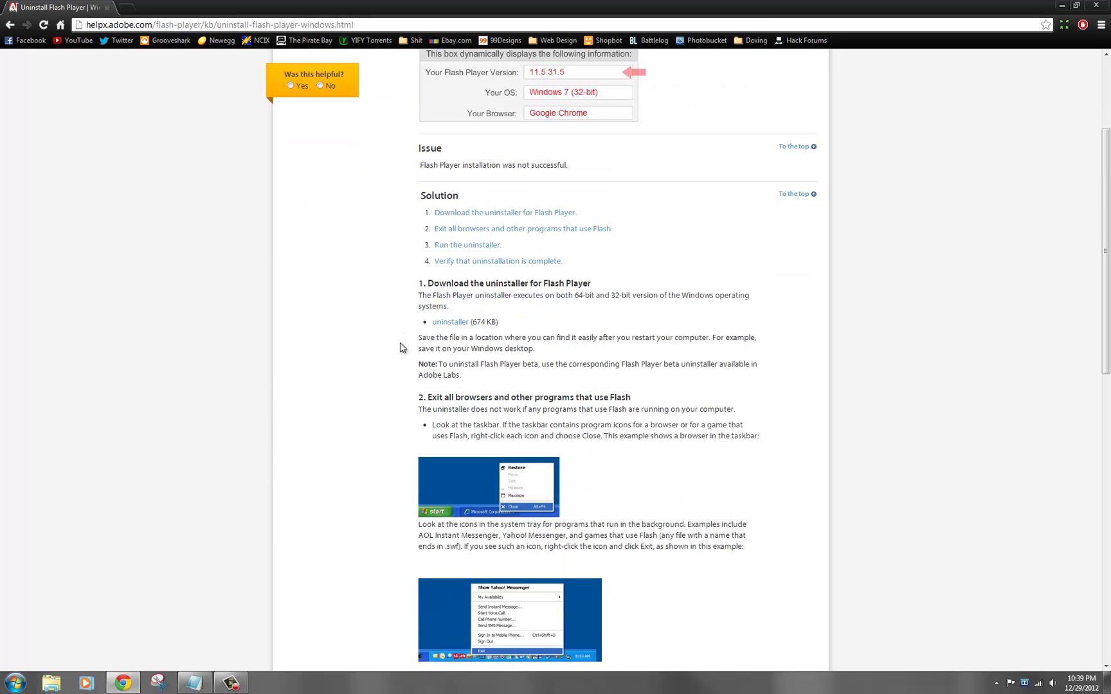
scroll(399, 348, "down", 3)
scroll(400, 345, "up", 1)
scroll(400, 337, "up", 1)
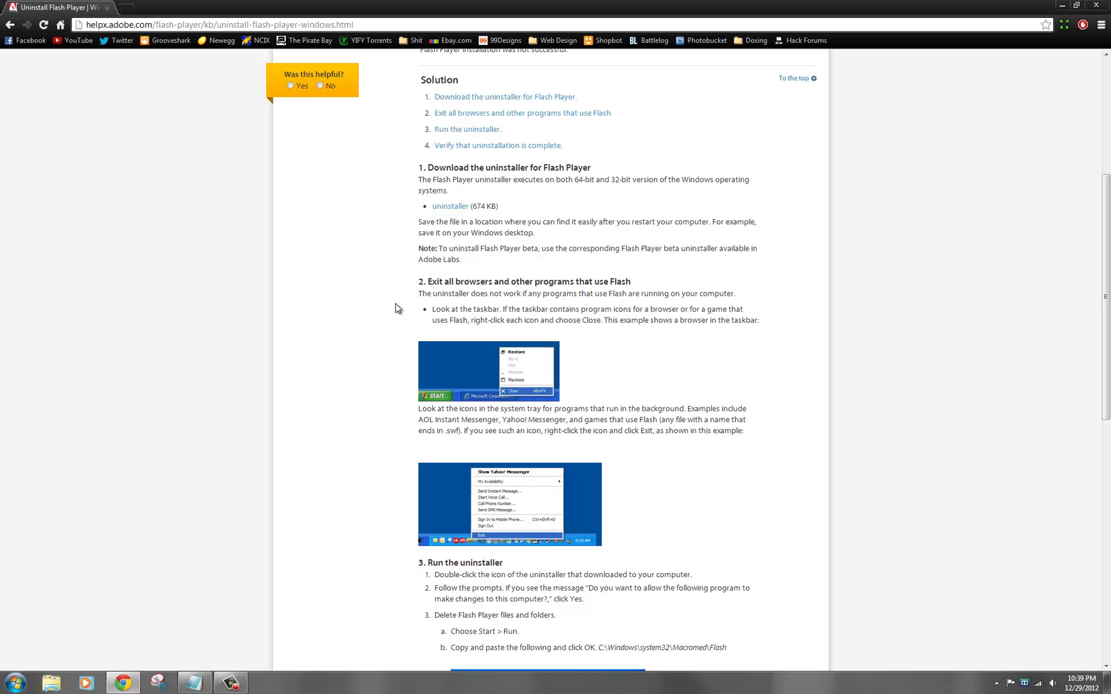
left_click(460, 207)
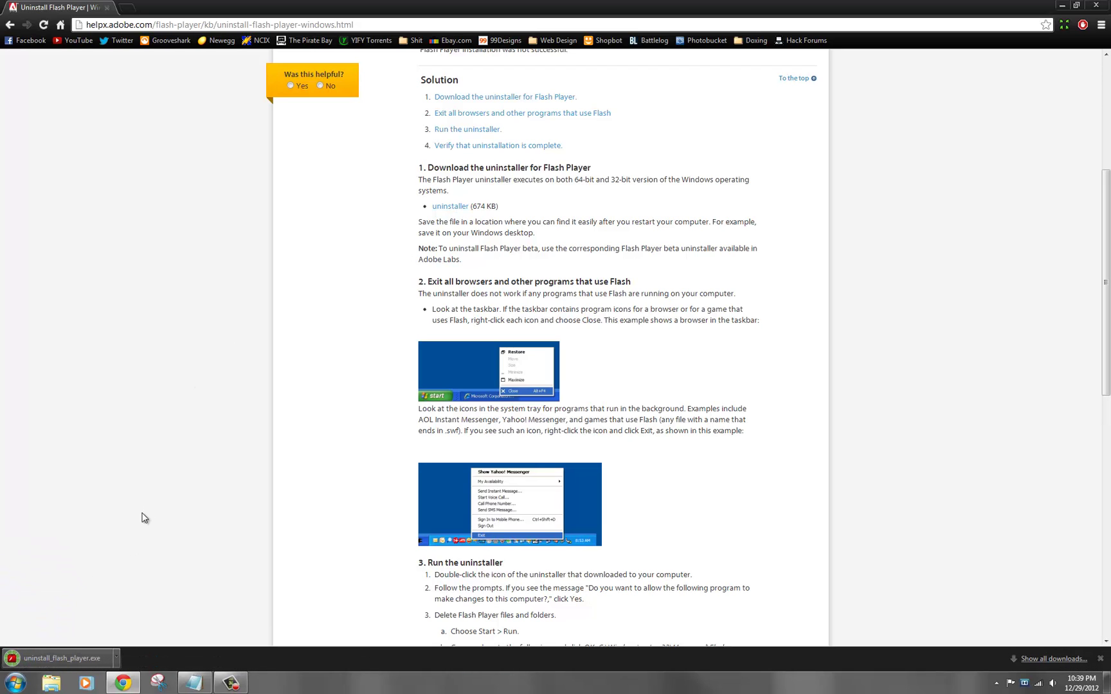
scroll(323, 326, "up", 5)
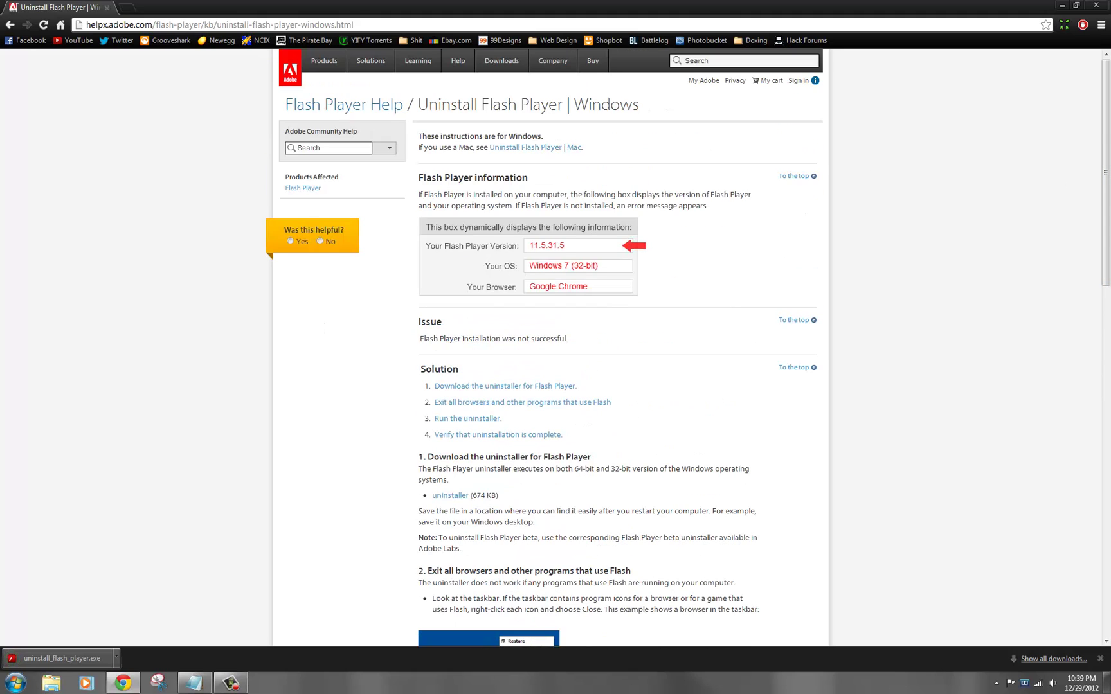
key("super+d")
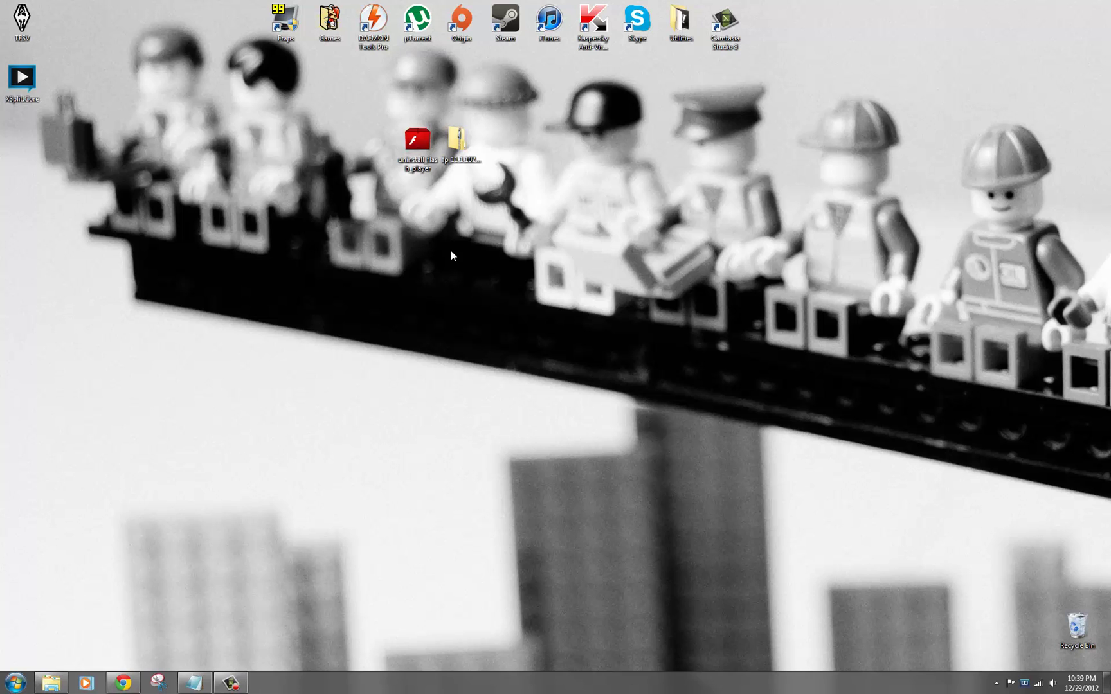
Step: Run uninstall_flash_player from the desktop, uninstall Flash Player, and close it at Done
double_click(411, 143)
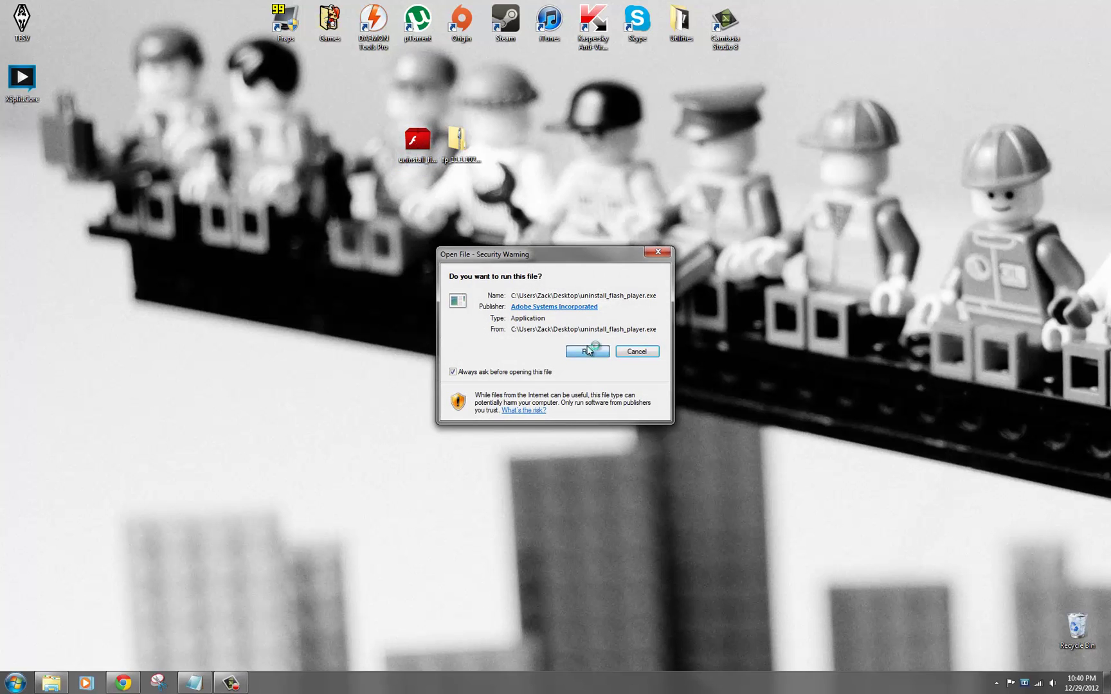
left_click(585, 348)
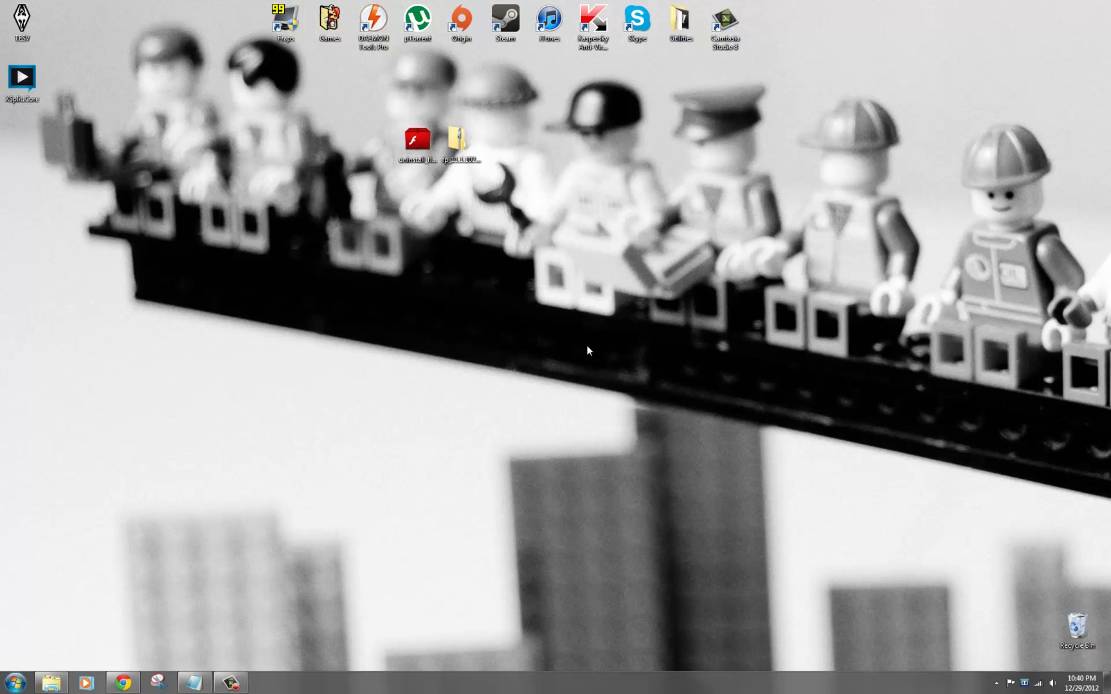
key("Return")
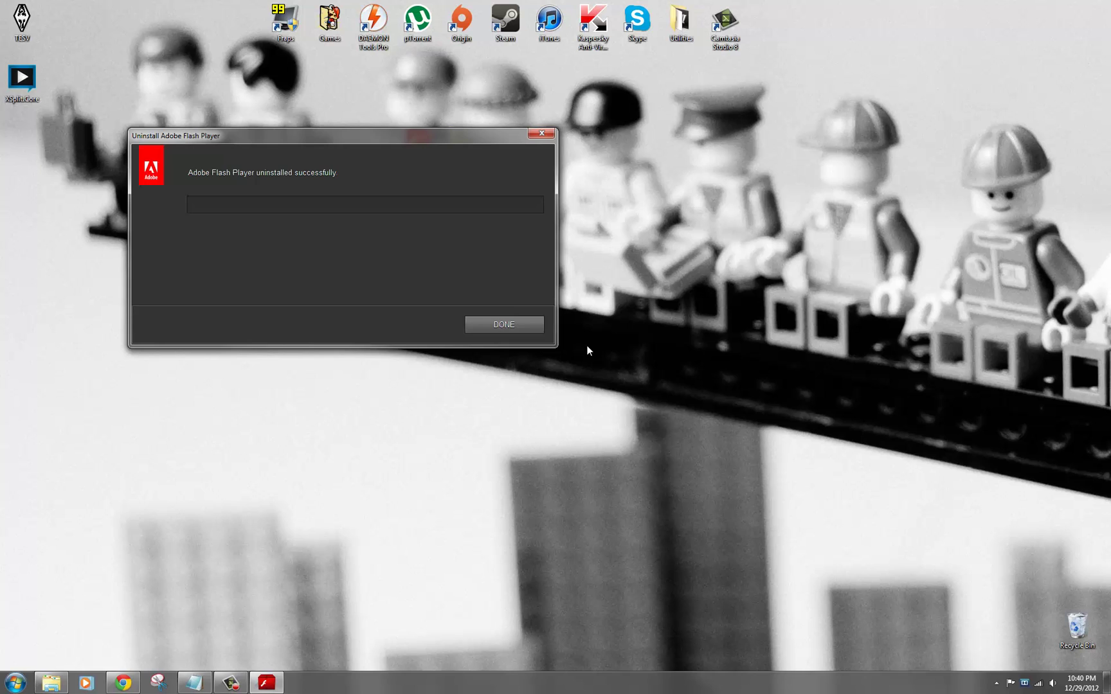
key("Return")
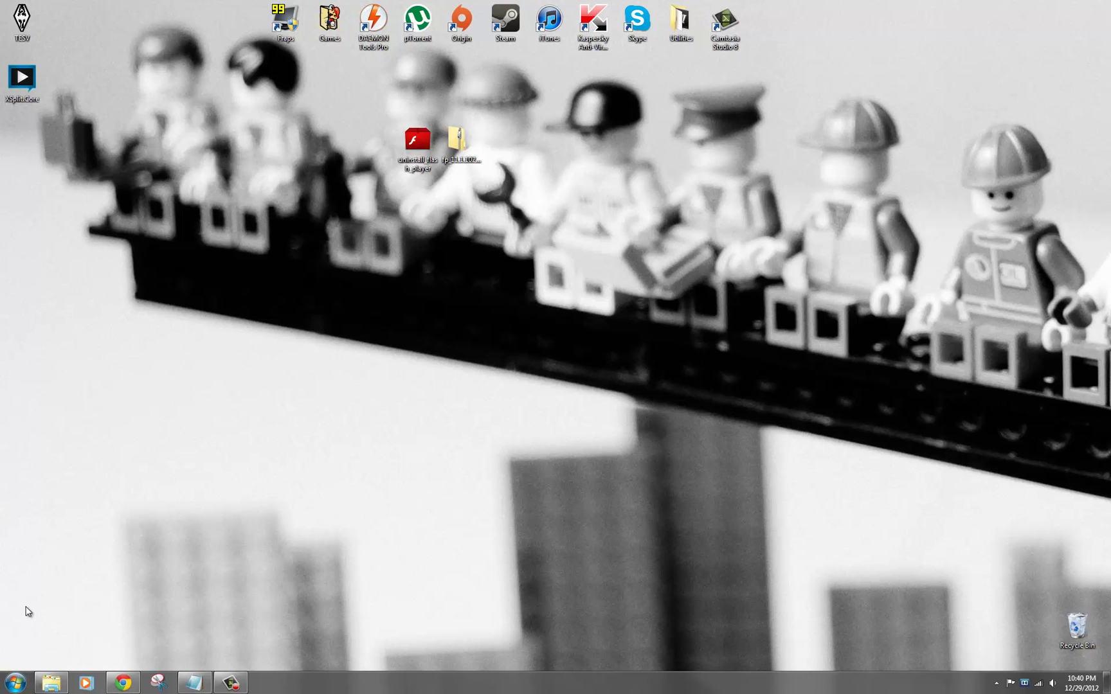
Step: Browse from Computer to the C:\Windows\SysWOW64 folder
left_click(15, 682)
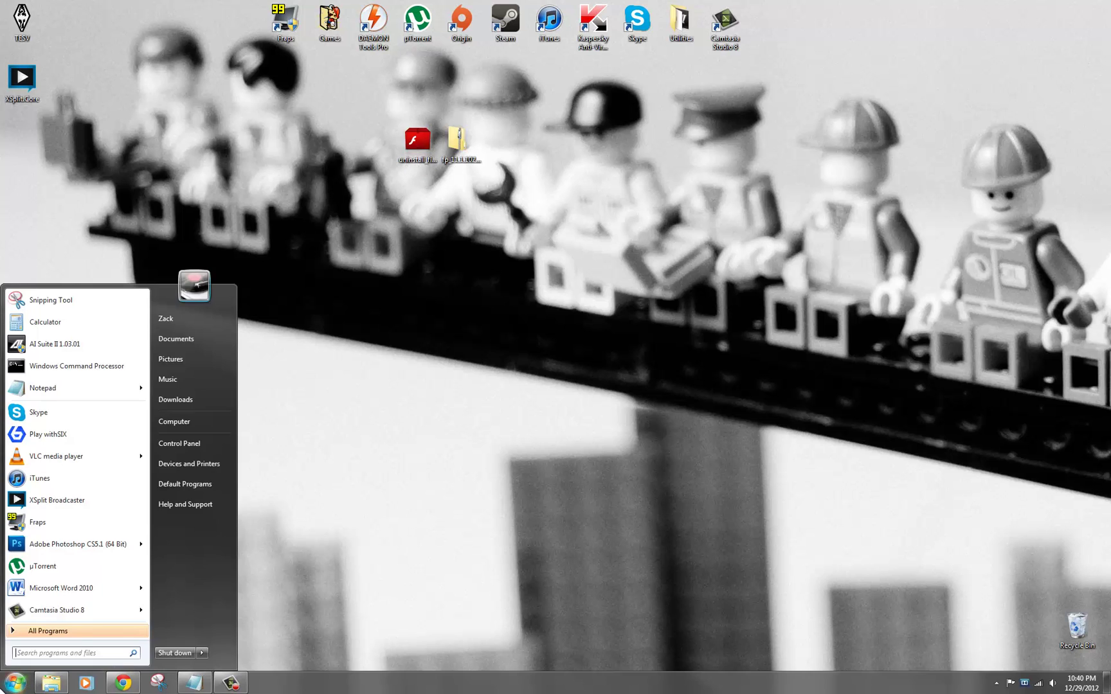
left_click(221, 422)
double_click(513, 217)
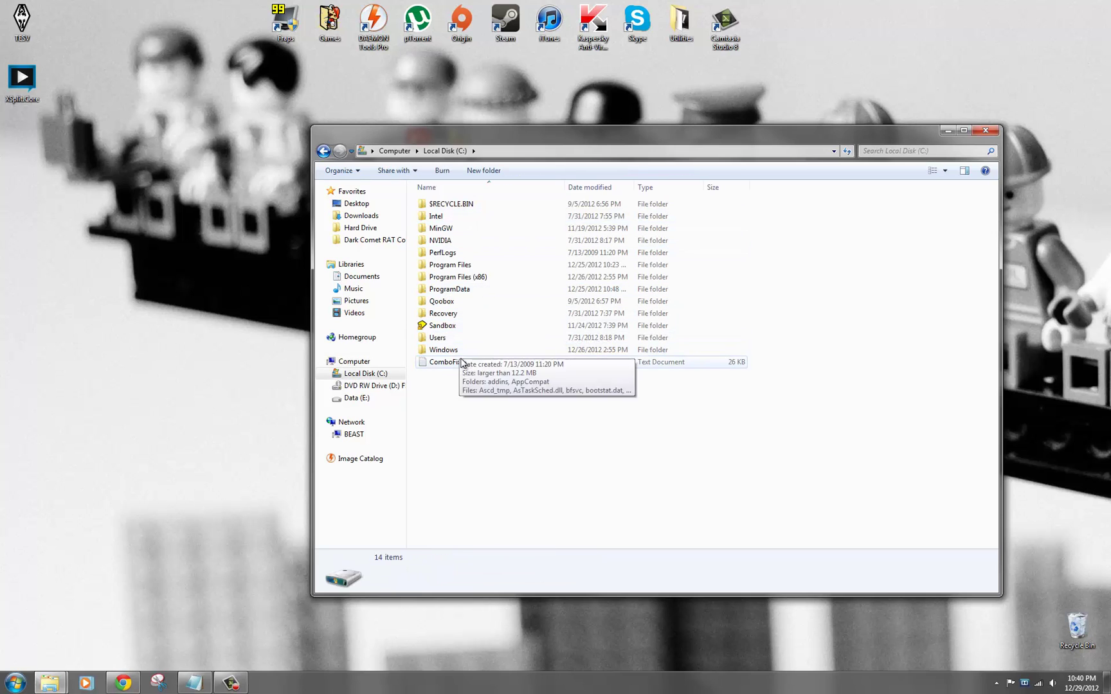
double_click(459, 349)
scroll(474, 385, "down", 3)
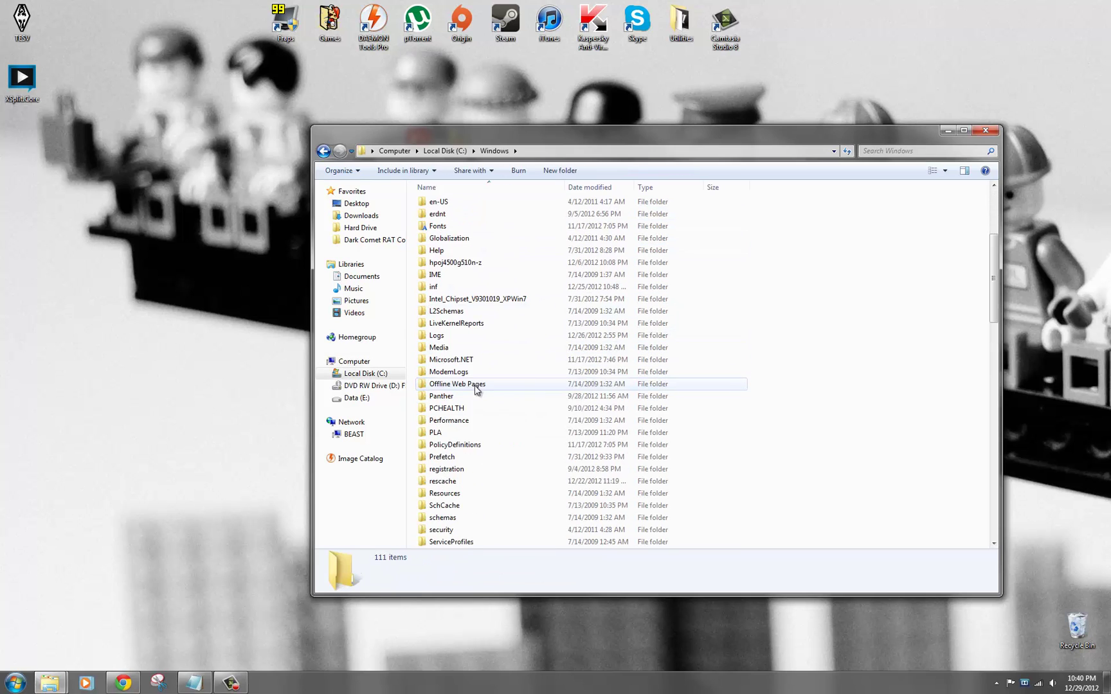
scroll(475, 385, "down", 5)
scroll(478, 400, "down", 5)
scroll(475, 373, "up", 1)
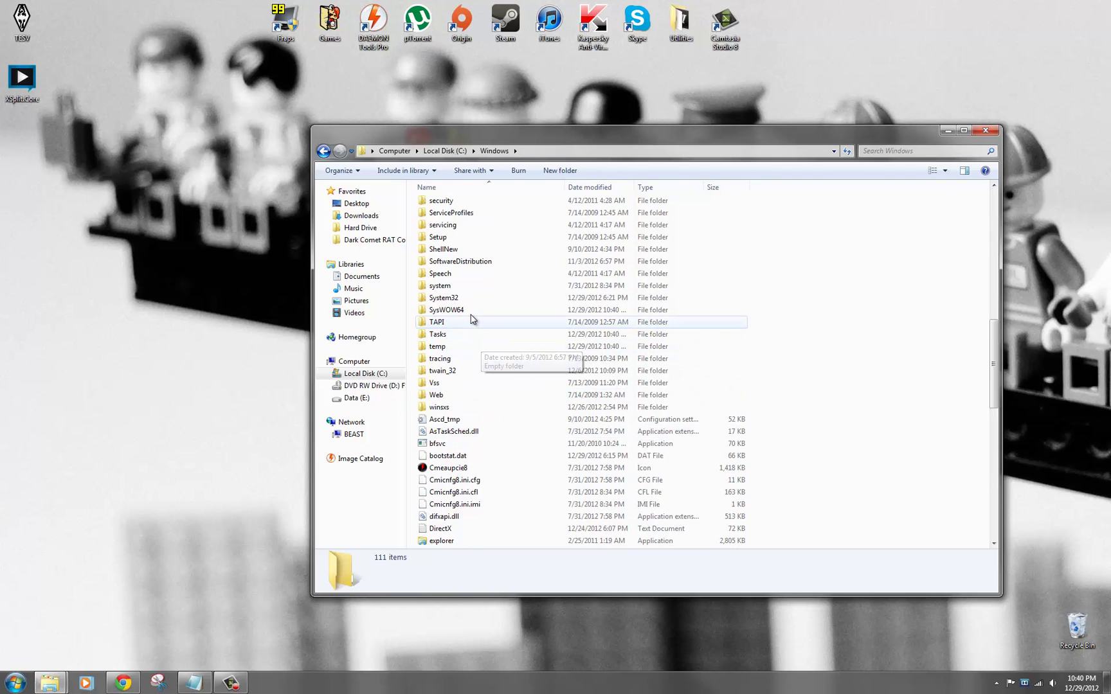
double_click(471, 311)
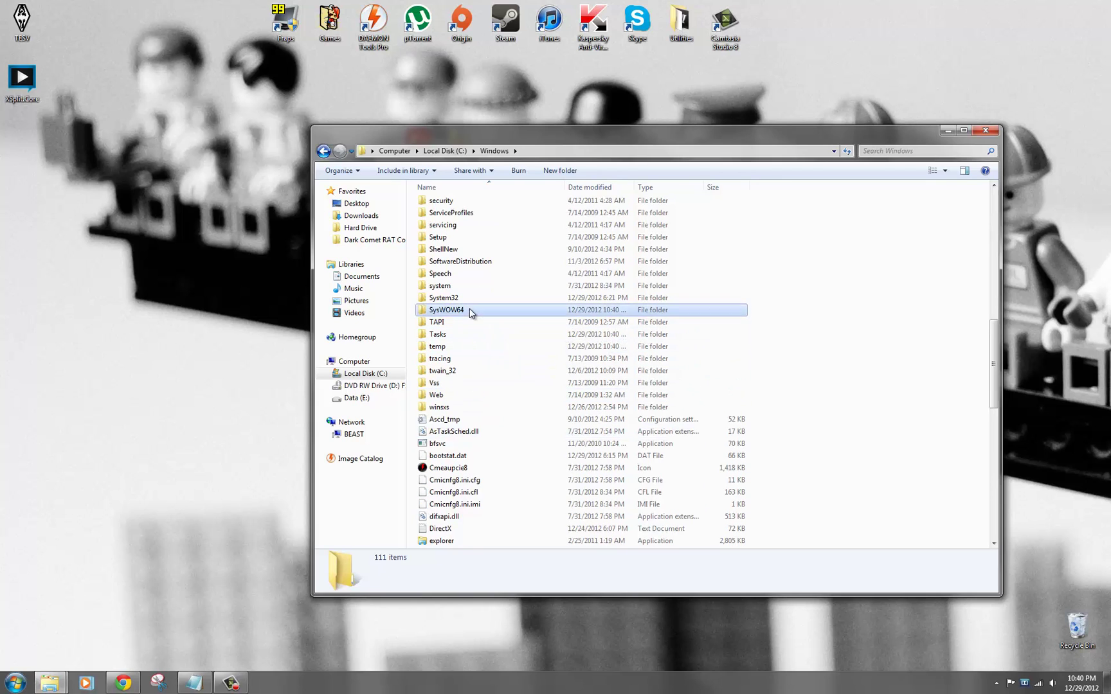
Step: Open Macromed\Flash and delete all four leftover Flash items
scroll(796, 330, "down", 2)
scroll(521, 365, "down", 2)
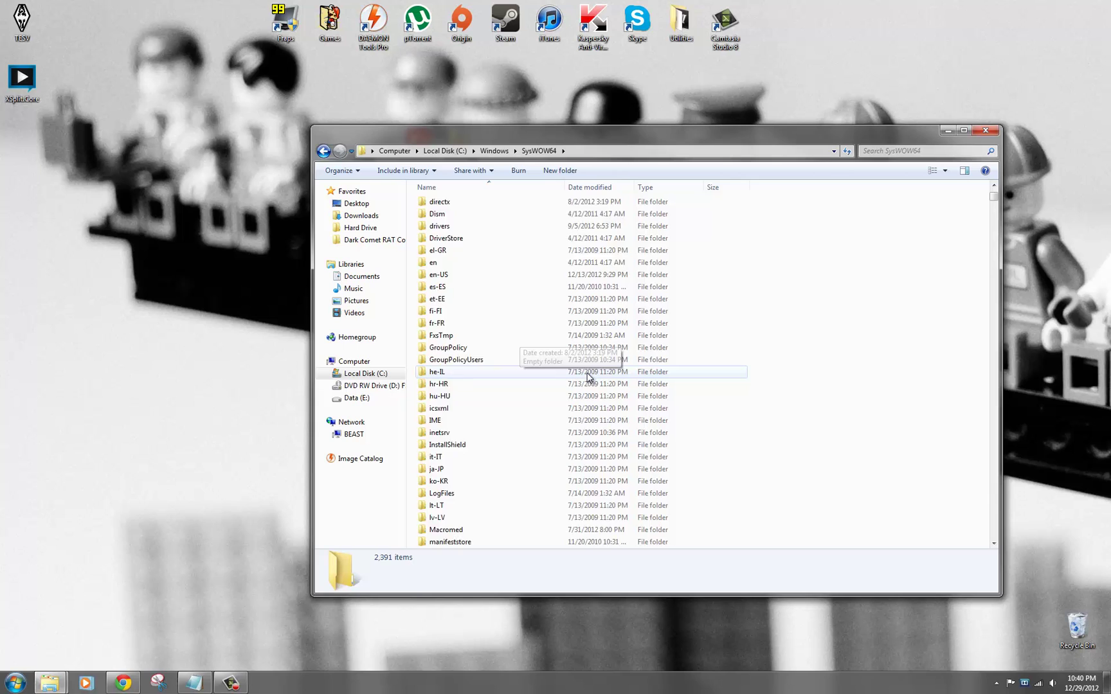
scroll(517, 363, "down", 2)
scroll(514, 361, "down", 3)
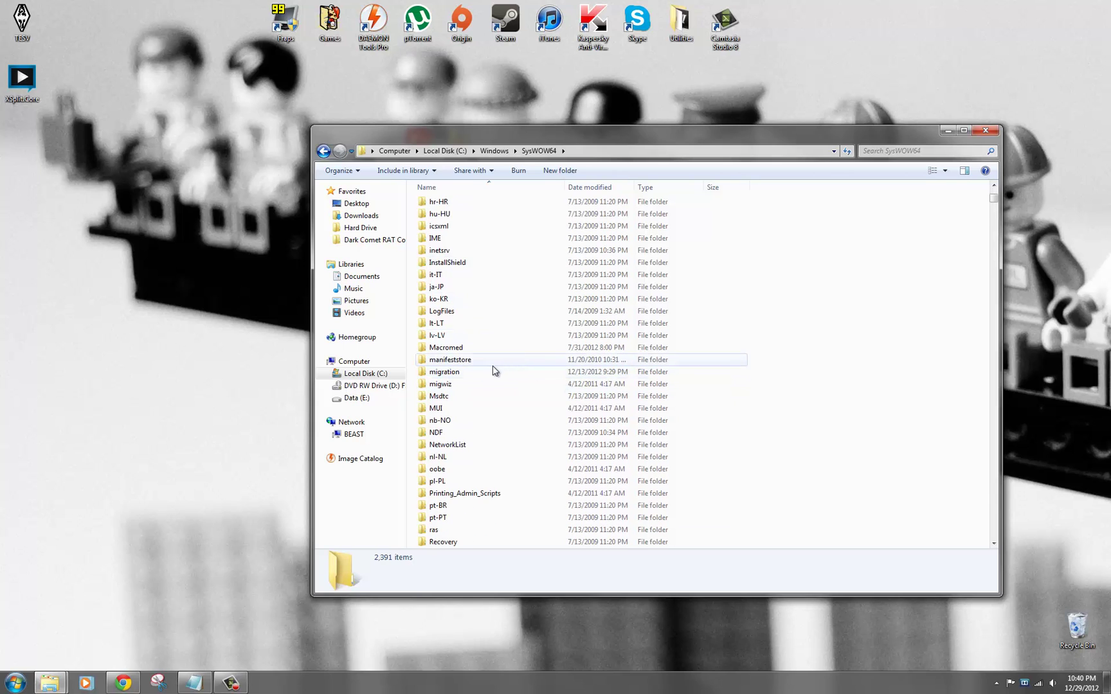
double_click(483, 348)
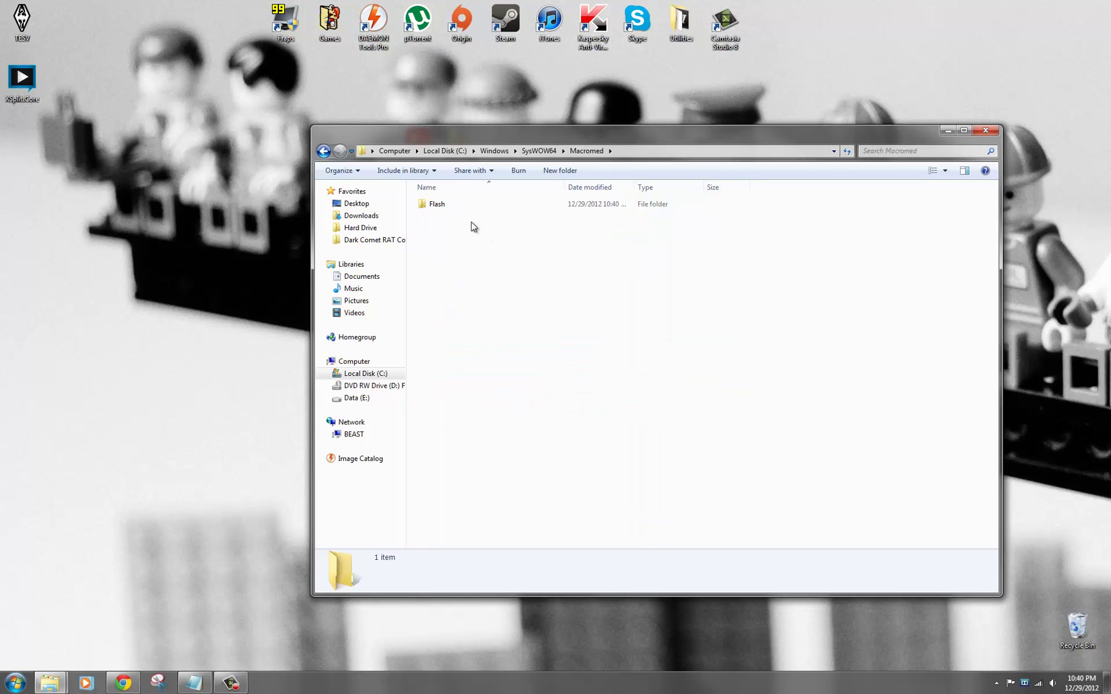
double_click(441, 206)
left_click_drag(566, 382, 413, 203)
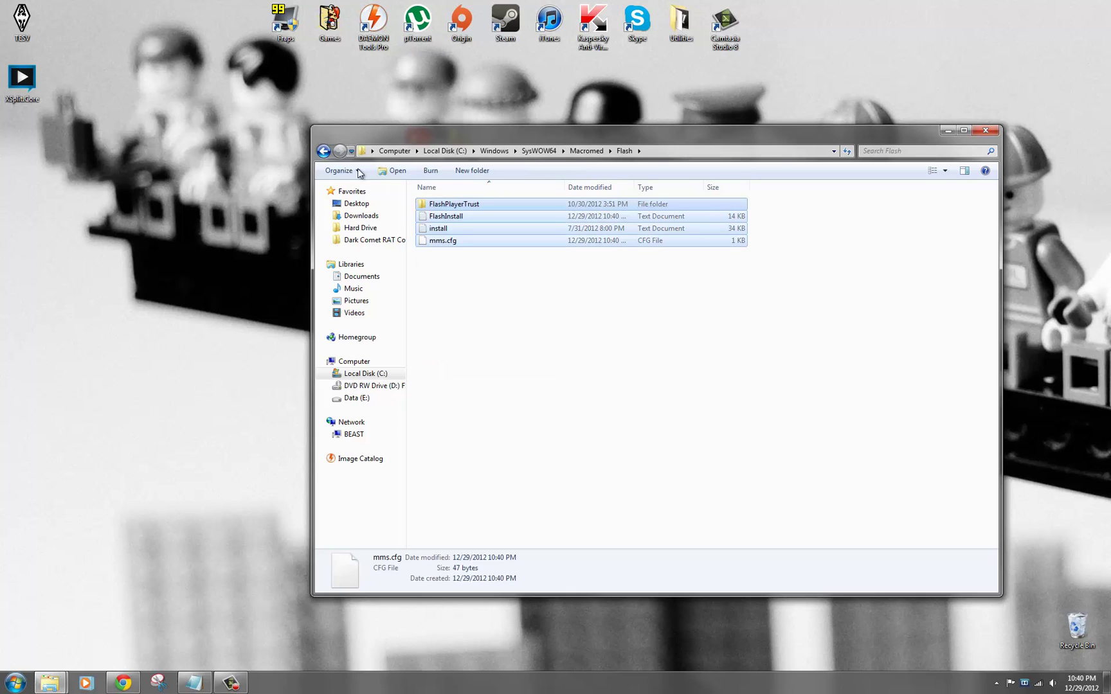
key("Delete")
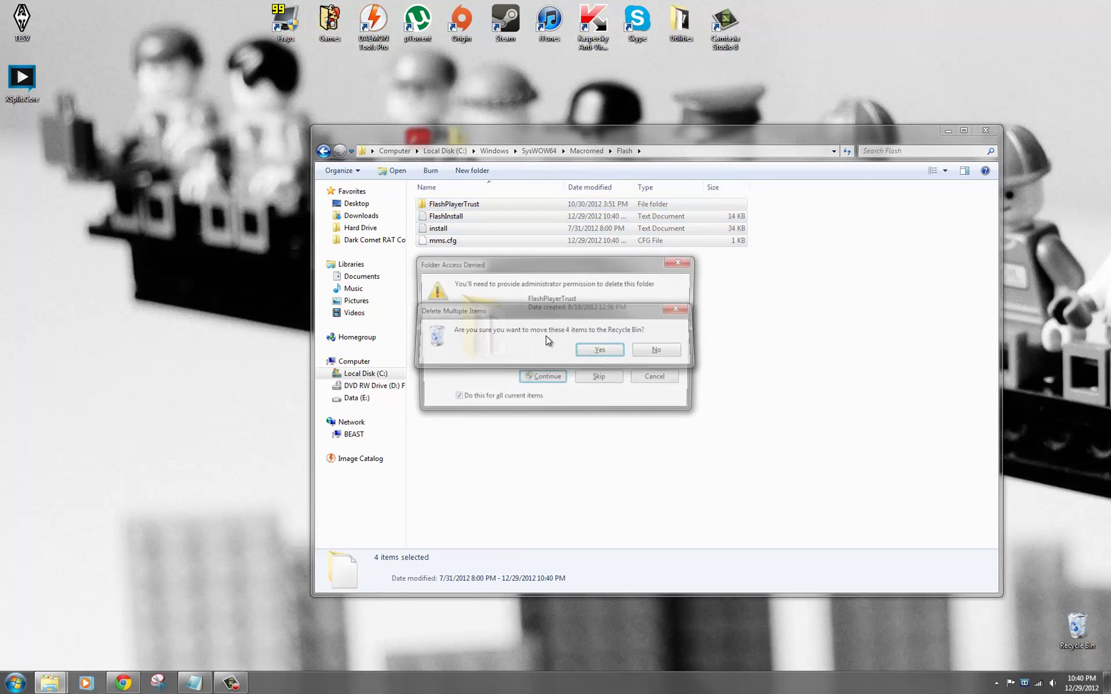
key("Return")
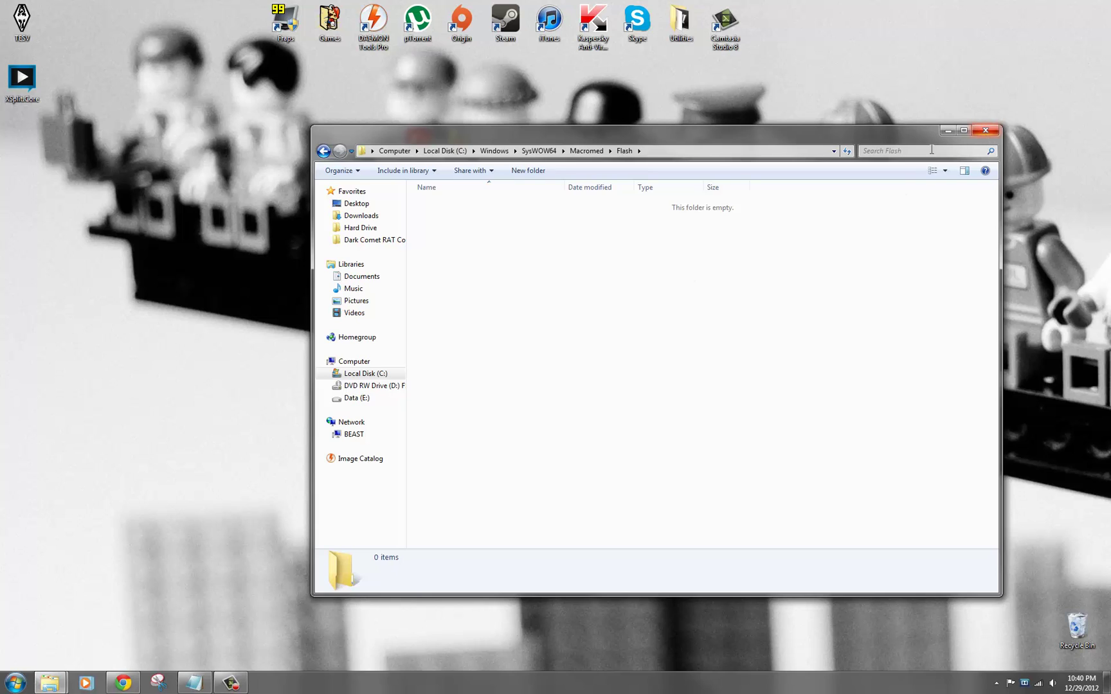
left_click(656, 150)
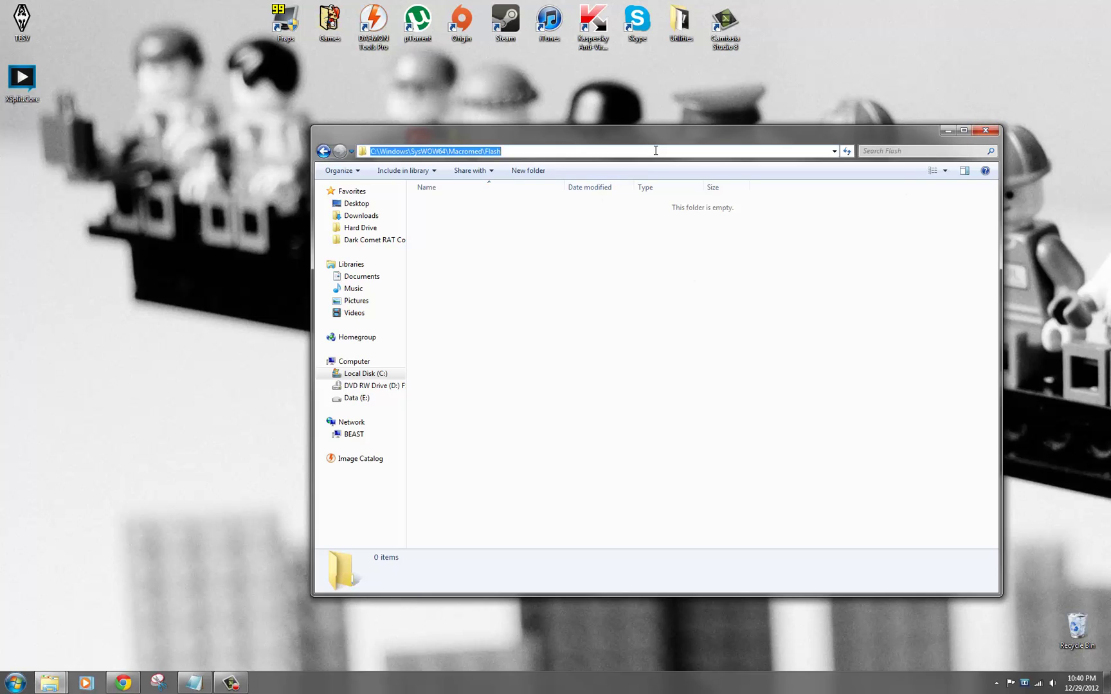
Step: Go to %appdata% and delete the AFCache and AssetCache folders in Adobe\Flash Player
type("%appdata%")
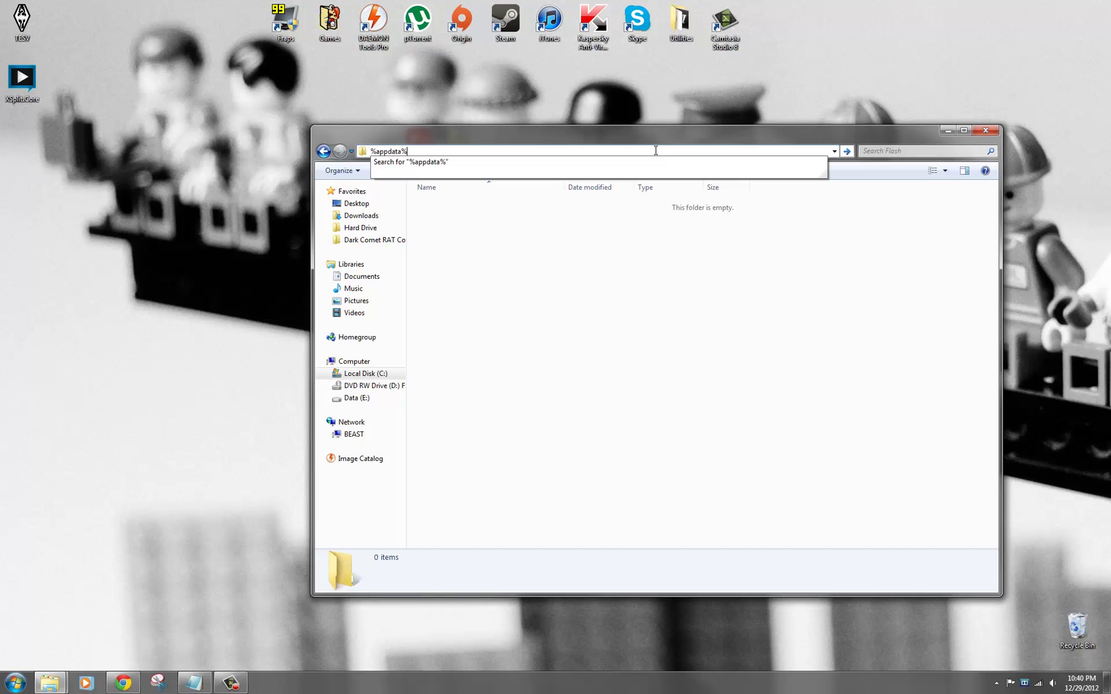
key("Return")
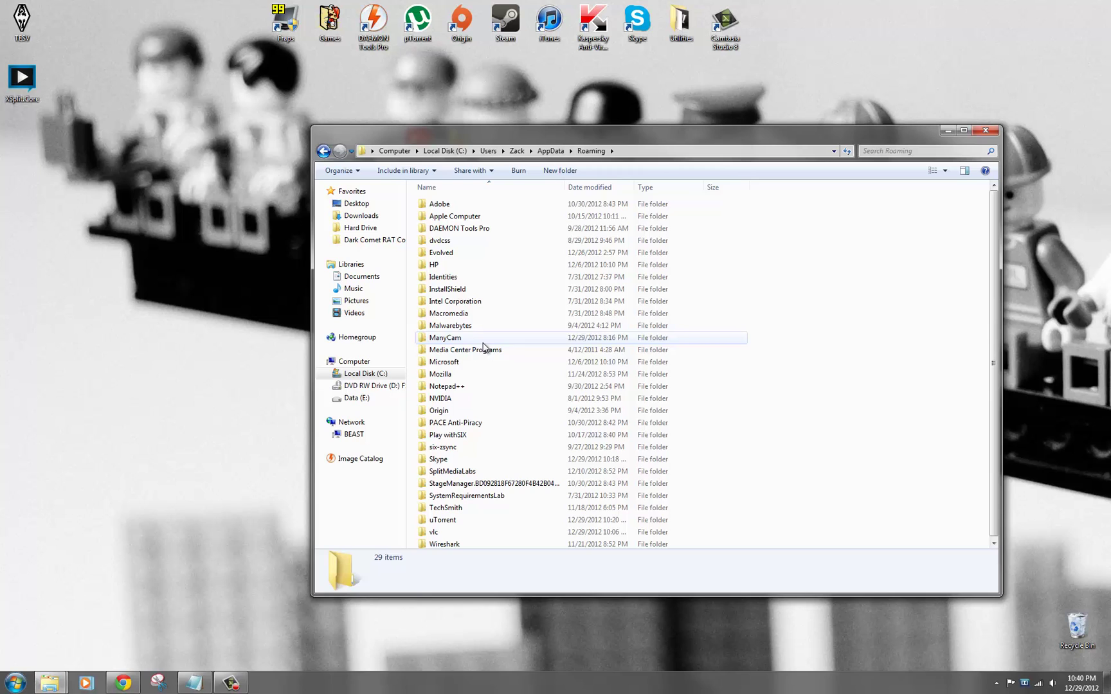
double_click(464, 204)
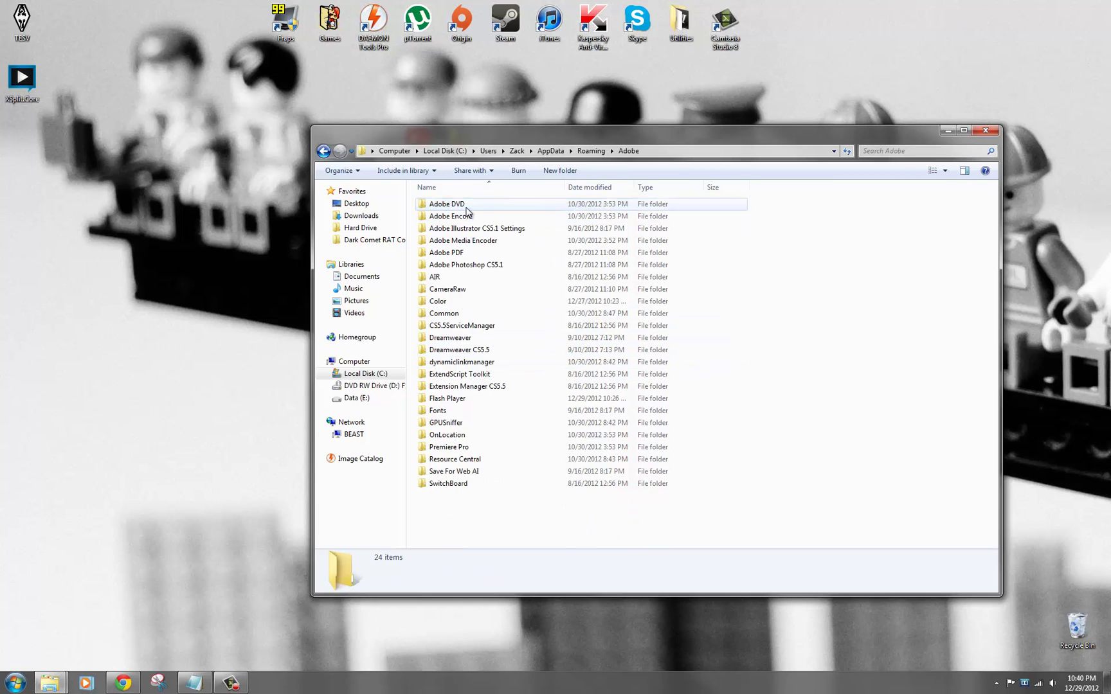
double_click(473, 399)
left_click_drag(527, 354, 441, 225)
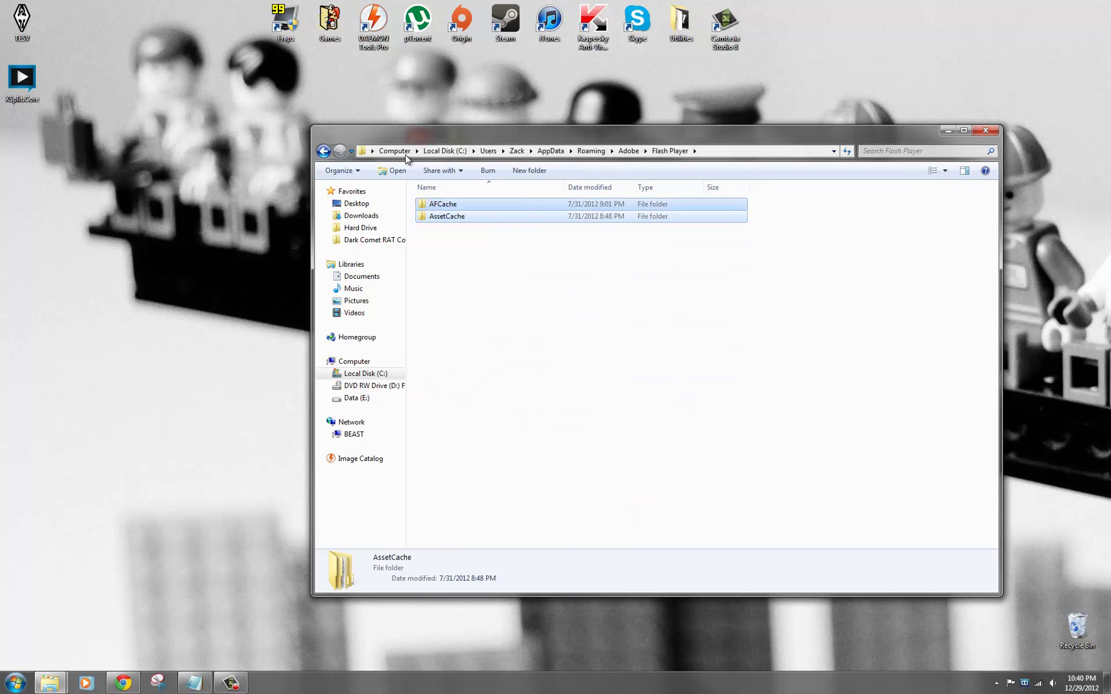
key("Delete")
key("Return")
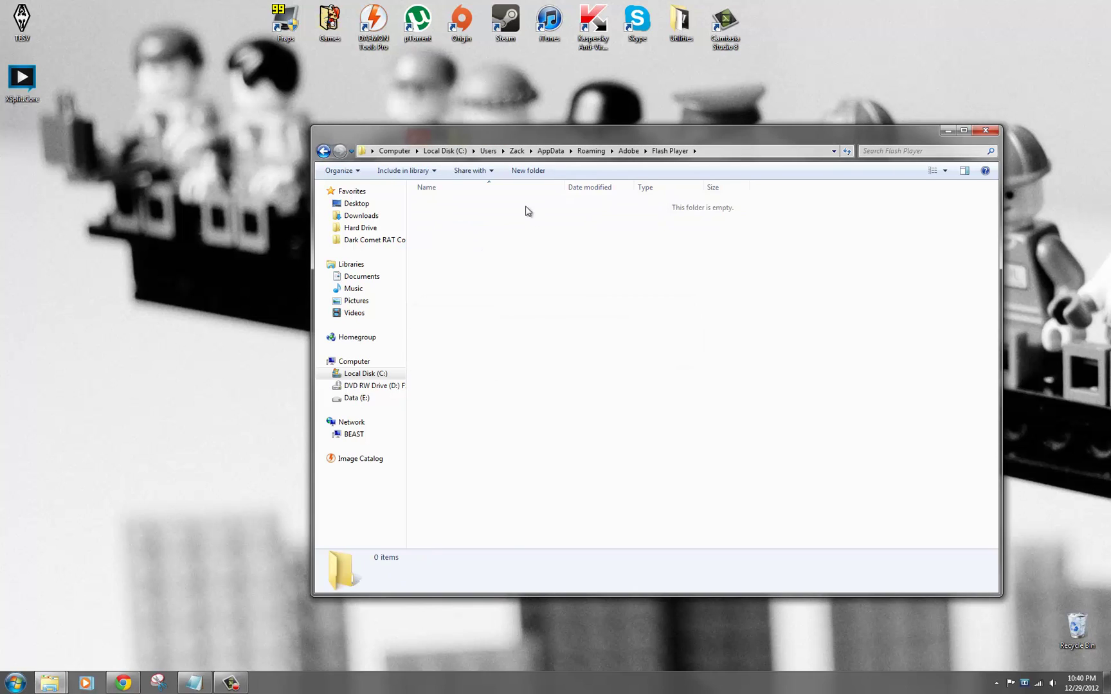
Step: Delete #SharedObjects and macromedia.com from Macromedia\Flash Player, then close the window
left_click(590, 151)
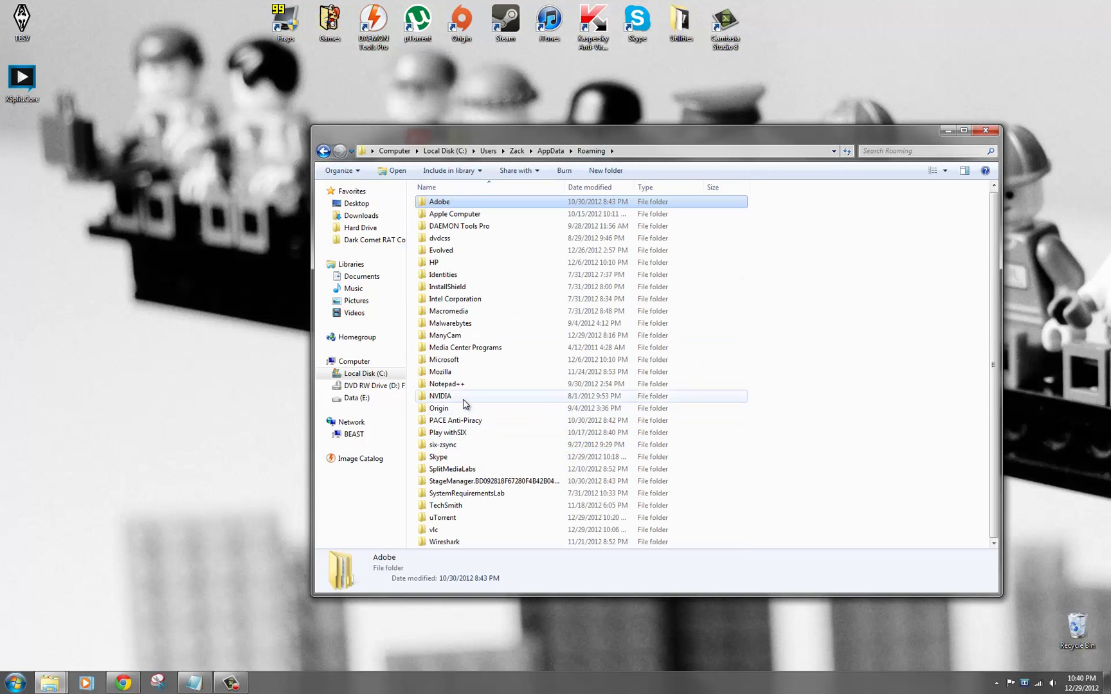
double_click(455, 312)
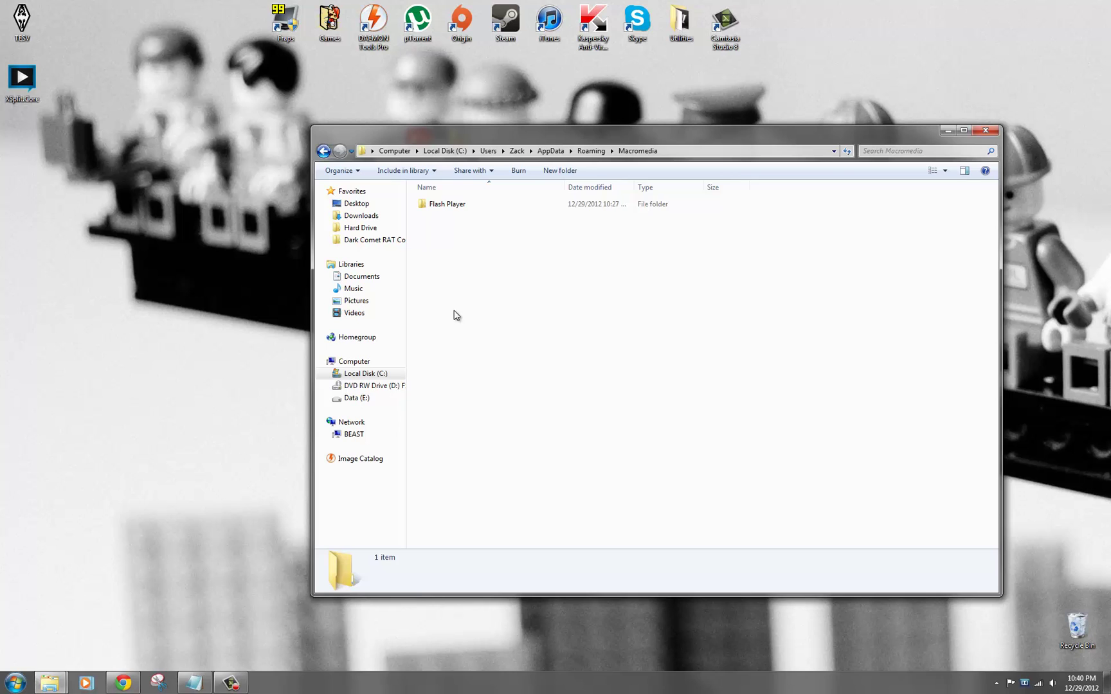
double_click(453, 204)
left_click_drag(432, 196, 472, 246)
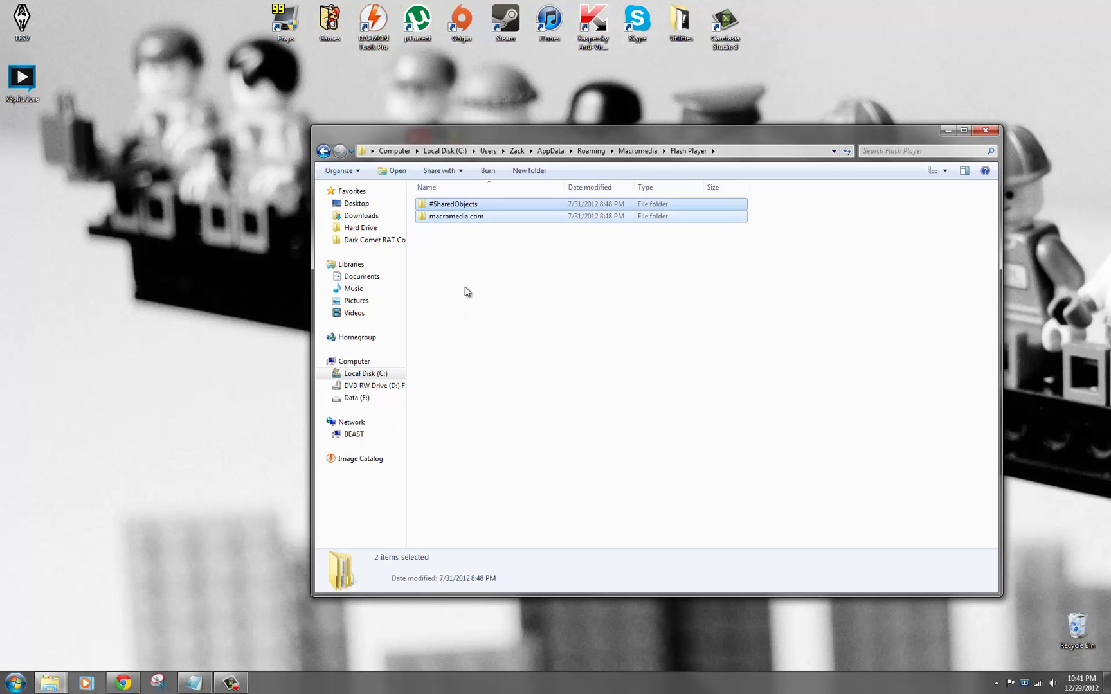
key("Delete")
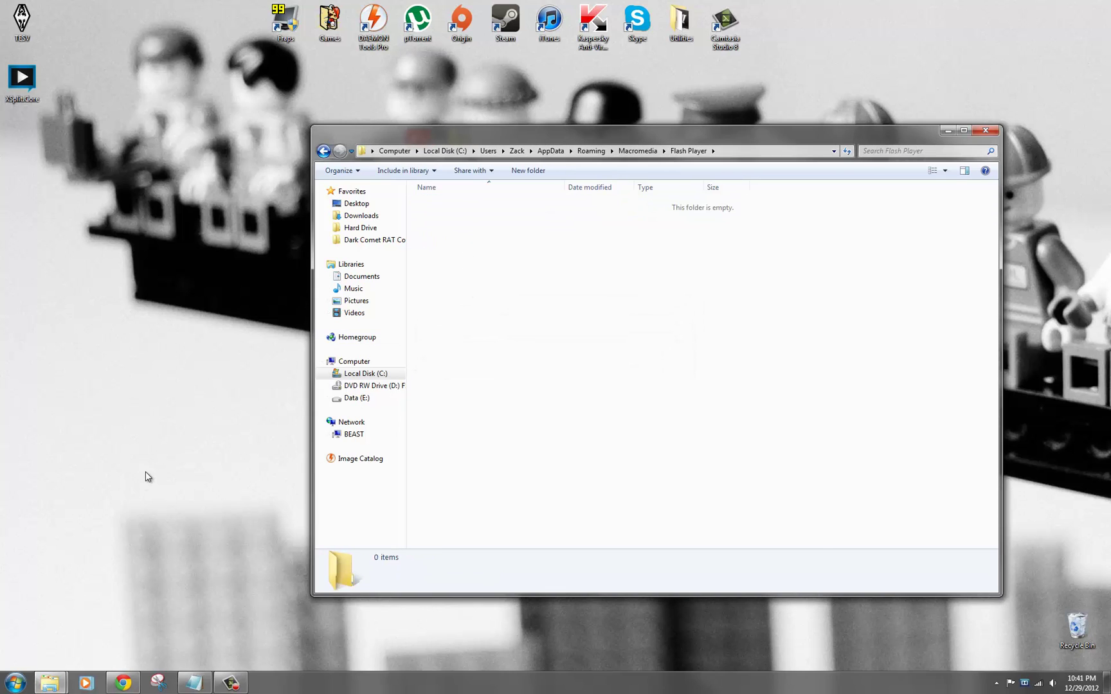
key("alt+F4")
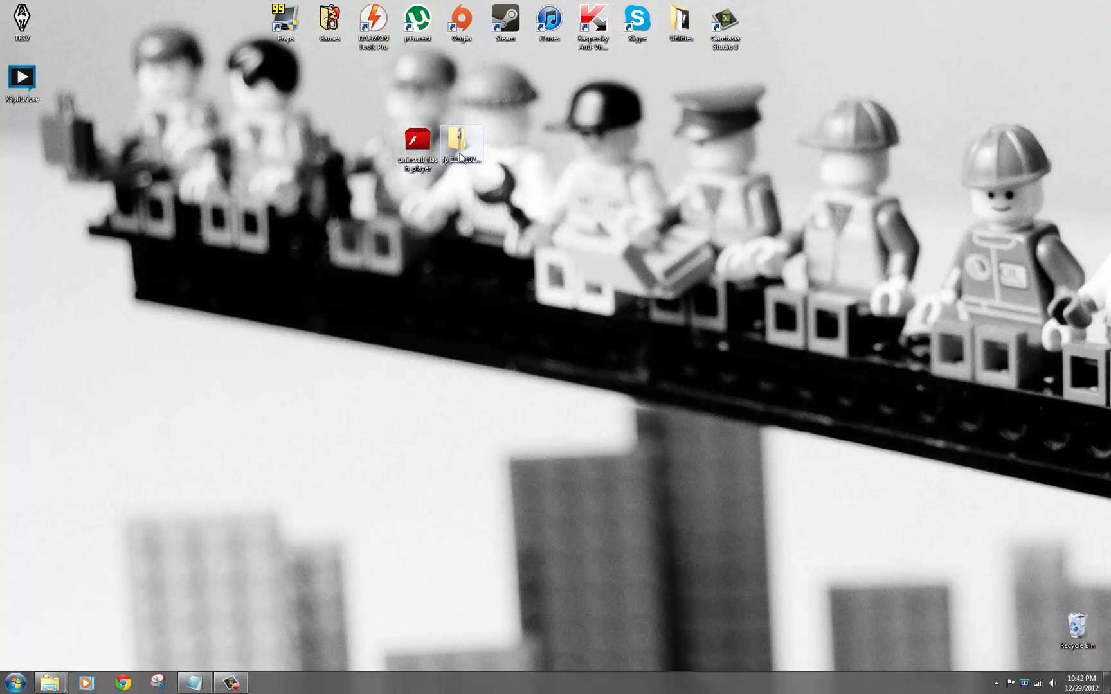
Step: Extract the fp_11 zip with 7-Zip into a new desktop folder
right_click(460, 153)
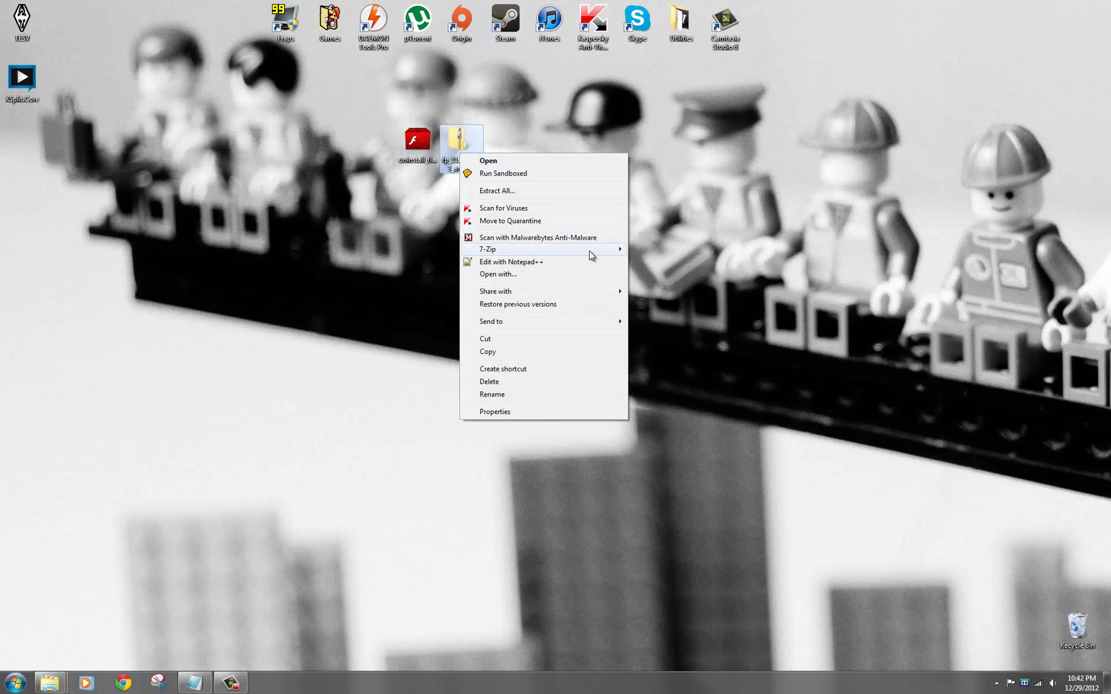
left_click(664, 261)
key("Return")
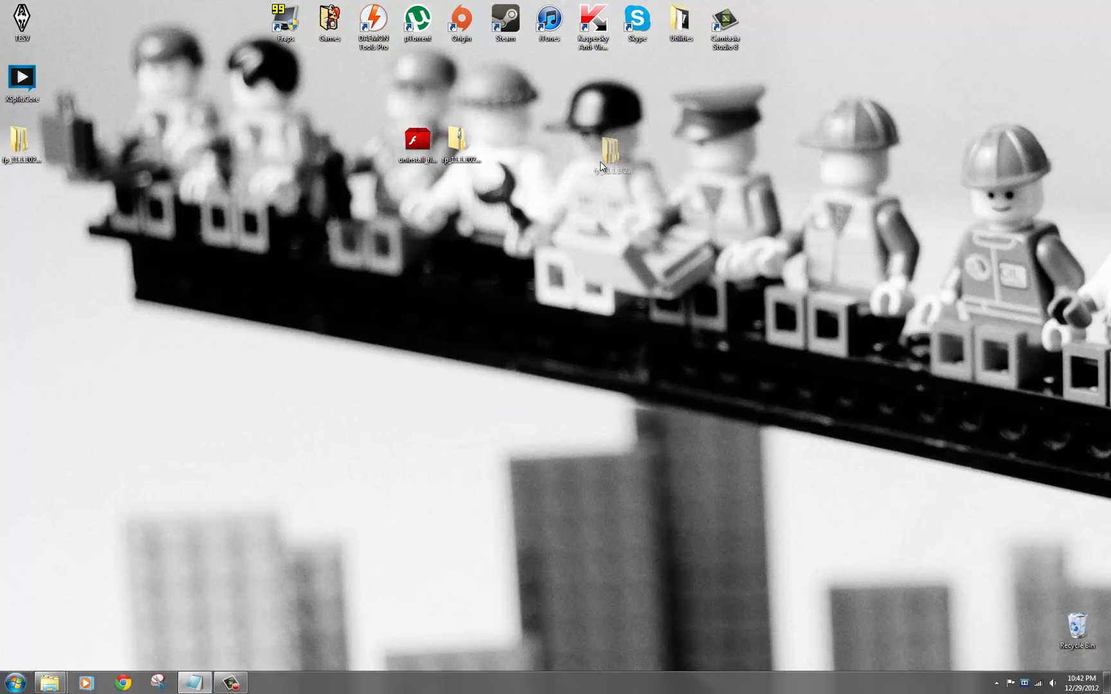
left_click_drag(19, 142, 540, 148)
Step: Open fp_11.1.102.63_archive and its 11_1r102_63_64bit installers folder
double_click(537, 149)
double_click(489, 260)
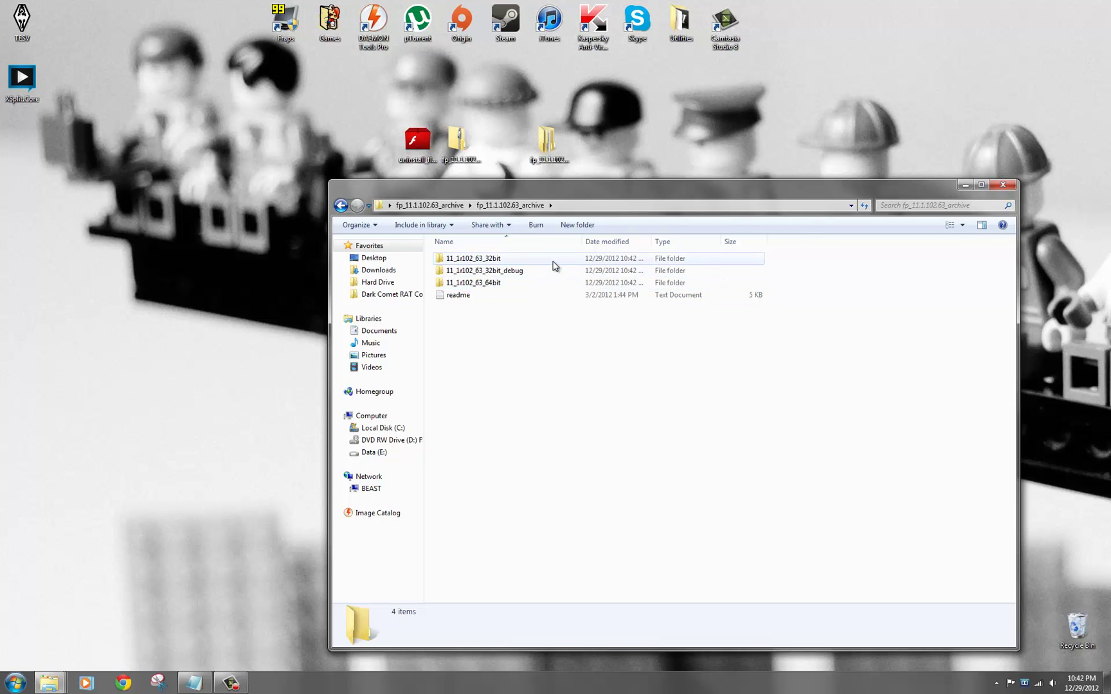
double_click(546, 284)
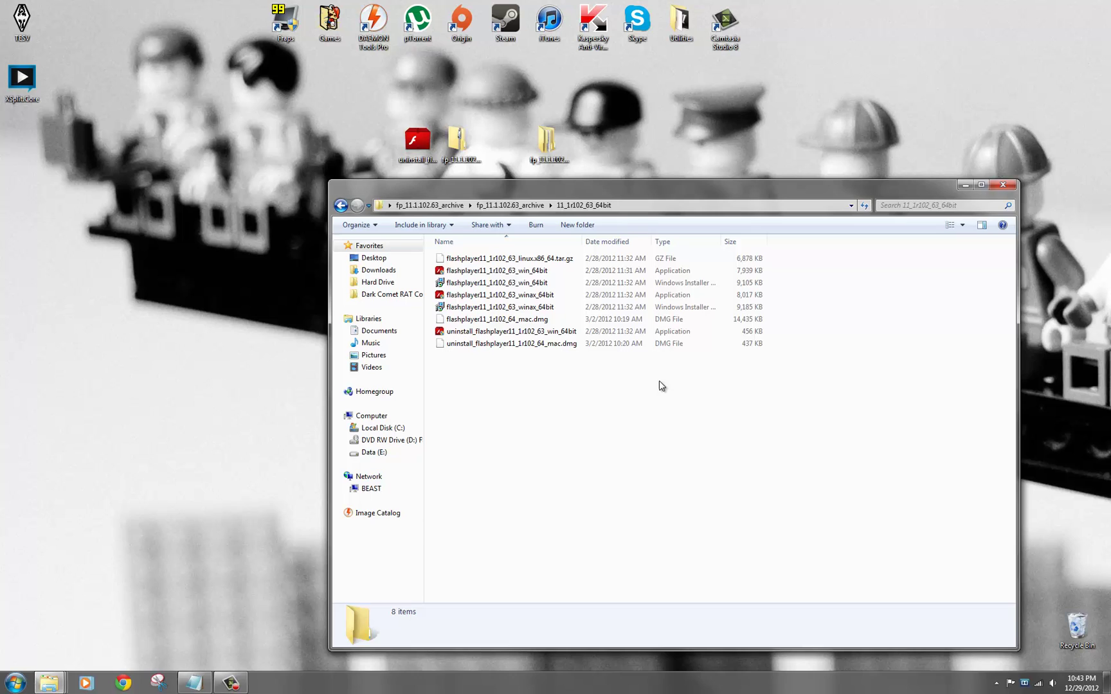
Step: Install flashplayer11_1r102_63_win_64bit after accepting the license, then close the installer
double_click(589, 274)
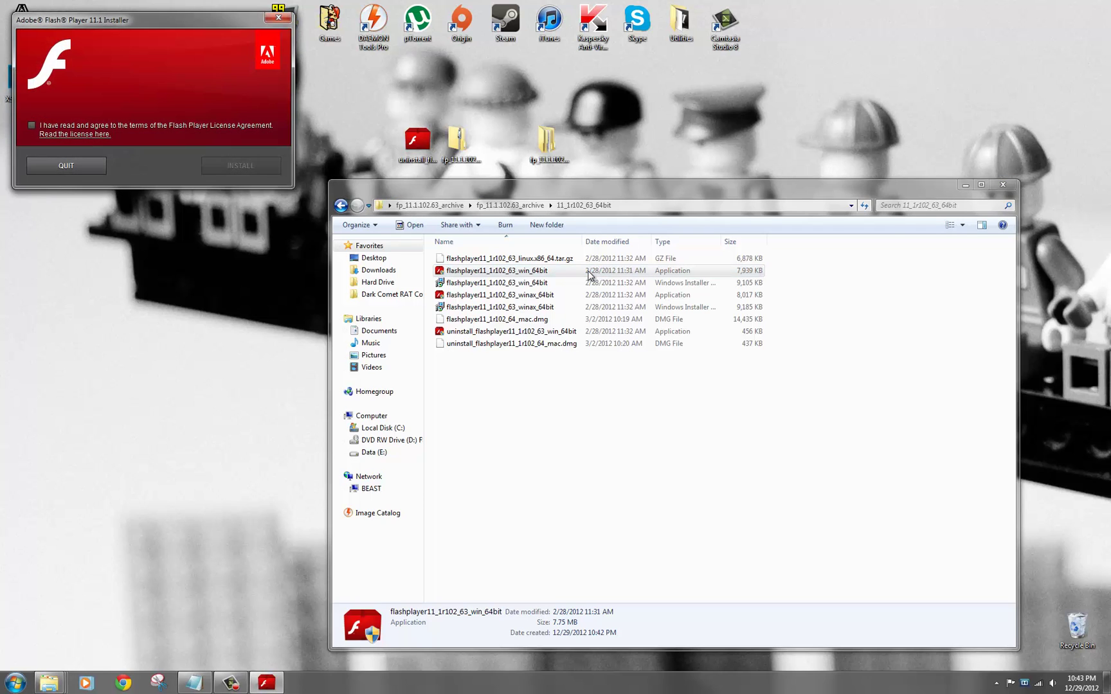
key("space")
key("Return")
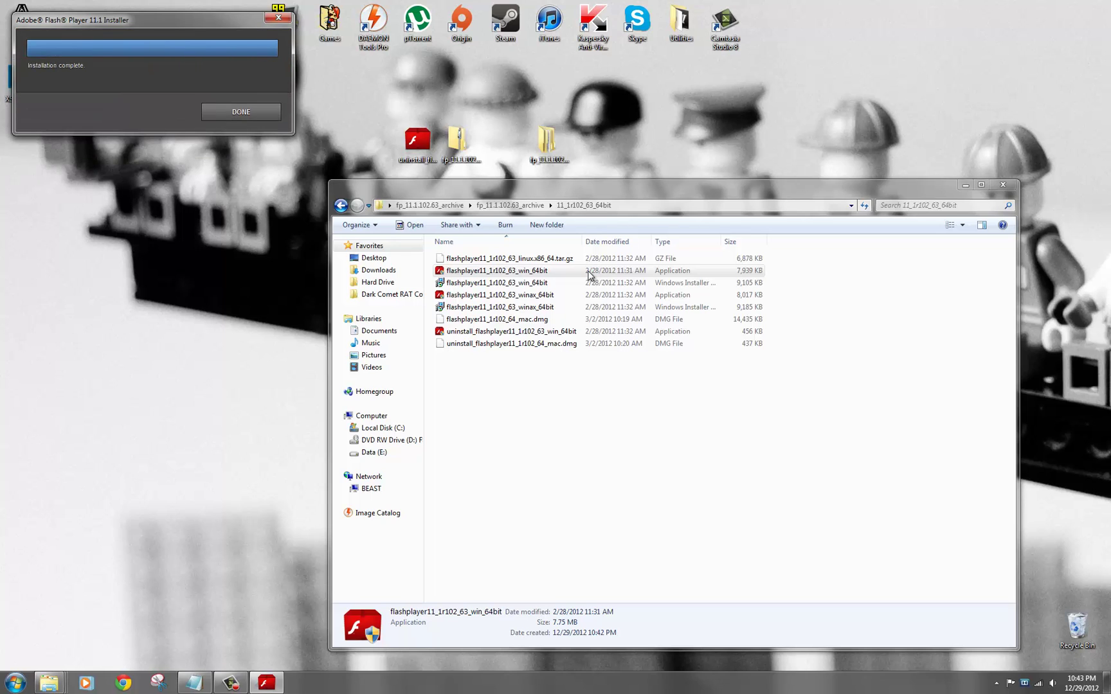
left_click(241, 111)
left_click(613, 439)
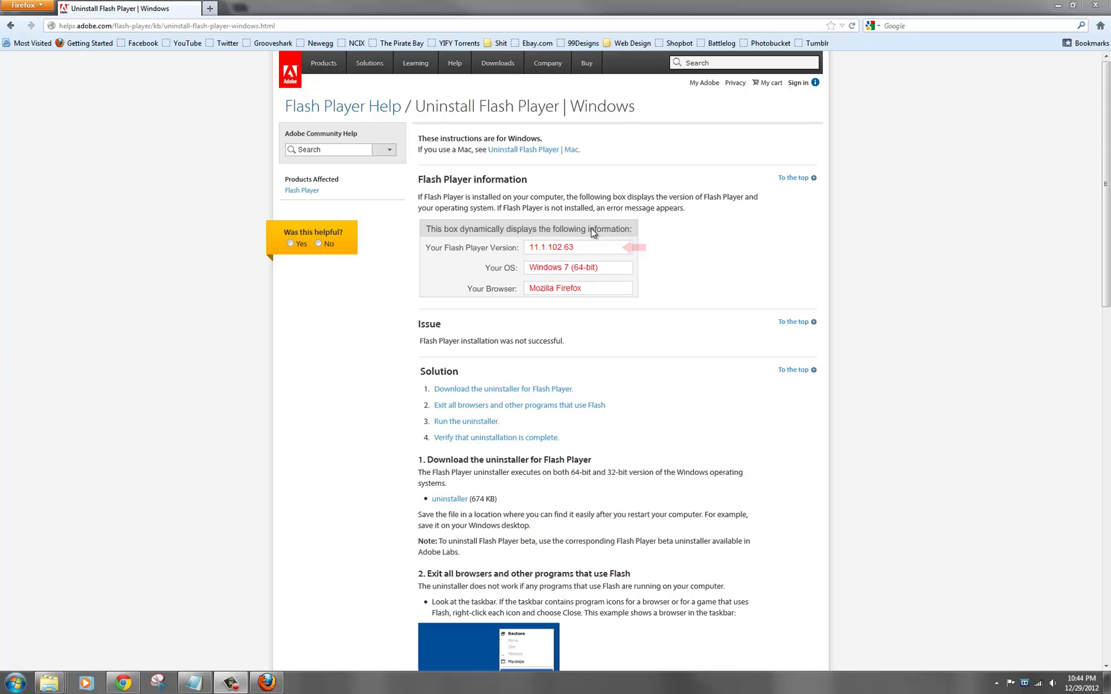
Step: Compare Firefox's reported version 11.1.102.63 with Chrome's 11.5.31.5 help page
left_click_drag(527, 248, 590, 248)
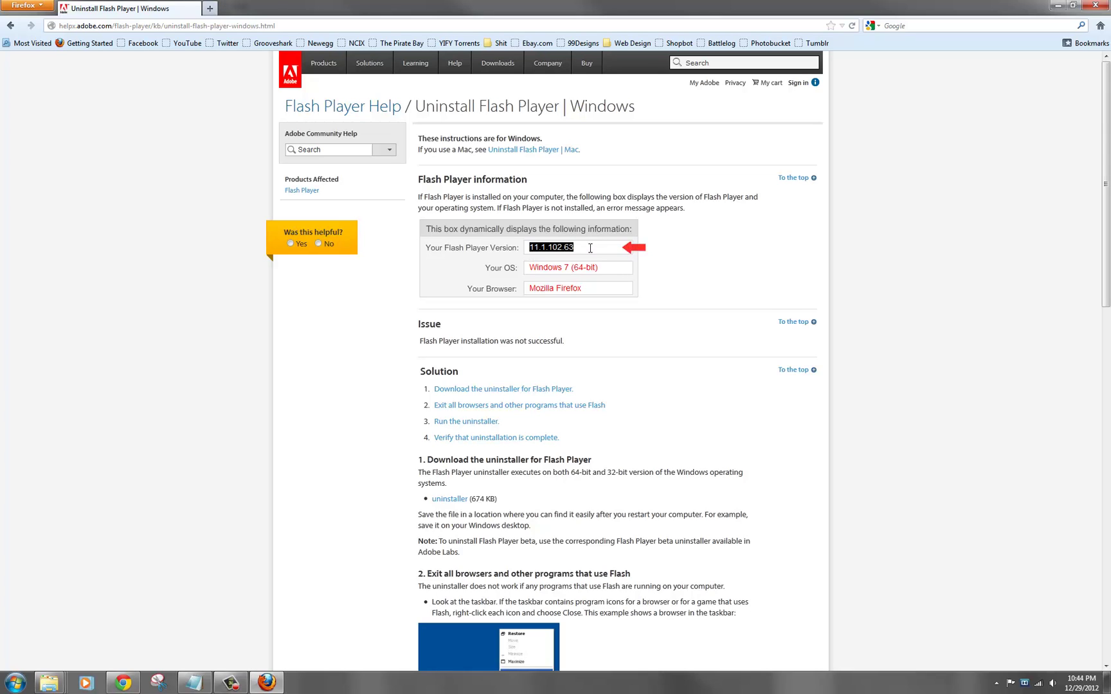
left_click(590, 248)
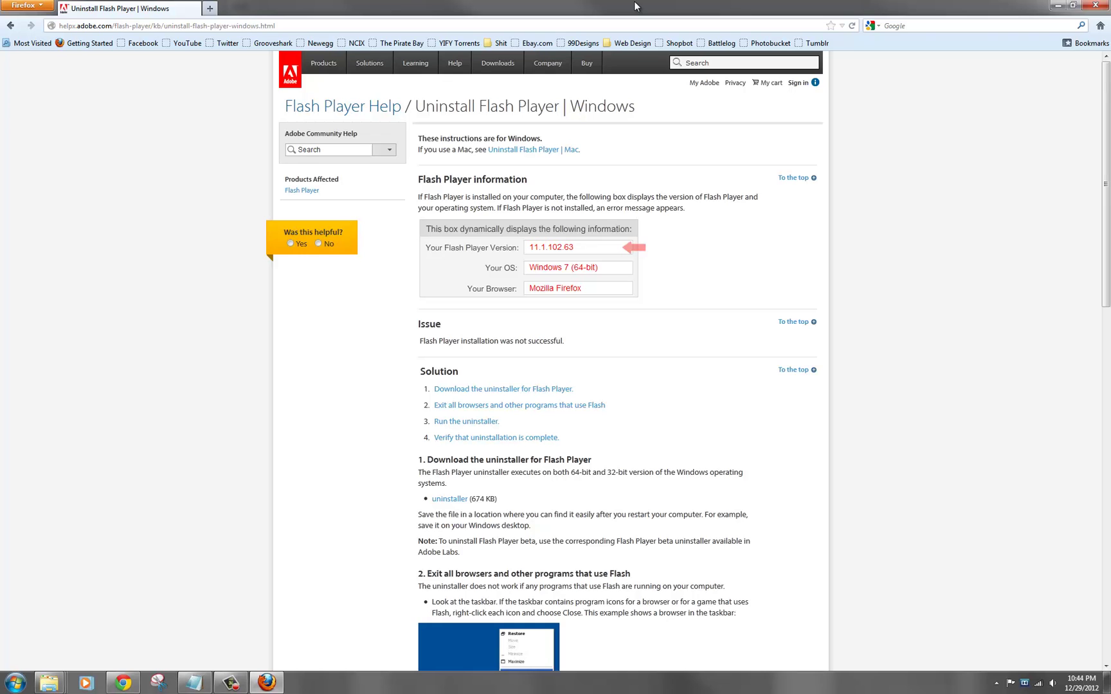
mouse_move(634, 6)
left_mouse_down()
mouse_move(500, 136)
mouse_move(567, 400)
left_mouse_up()
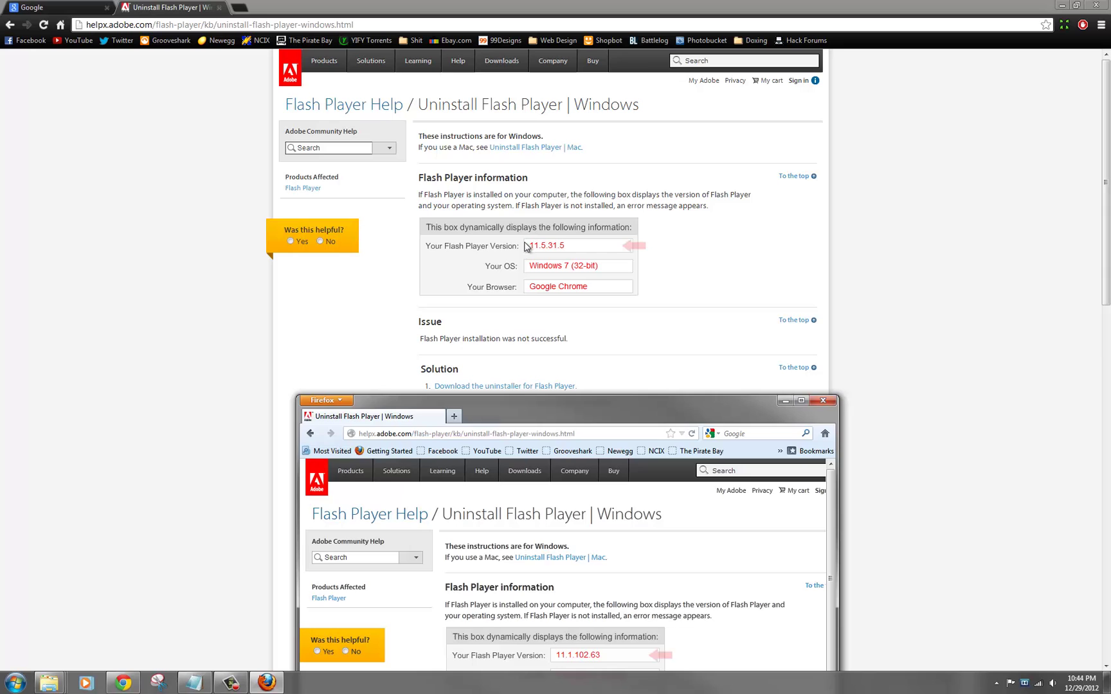
left_click(529, 248)
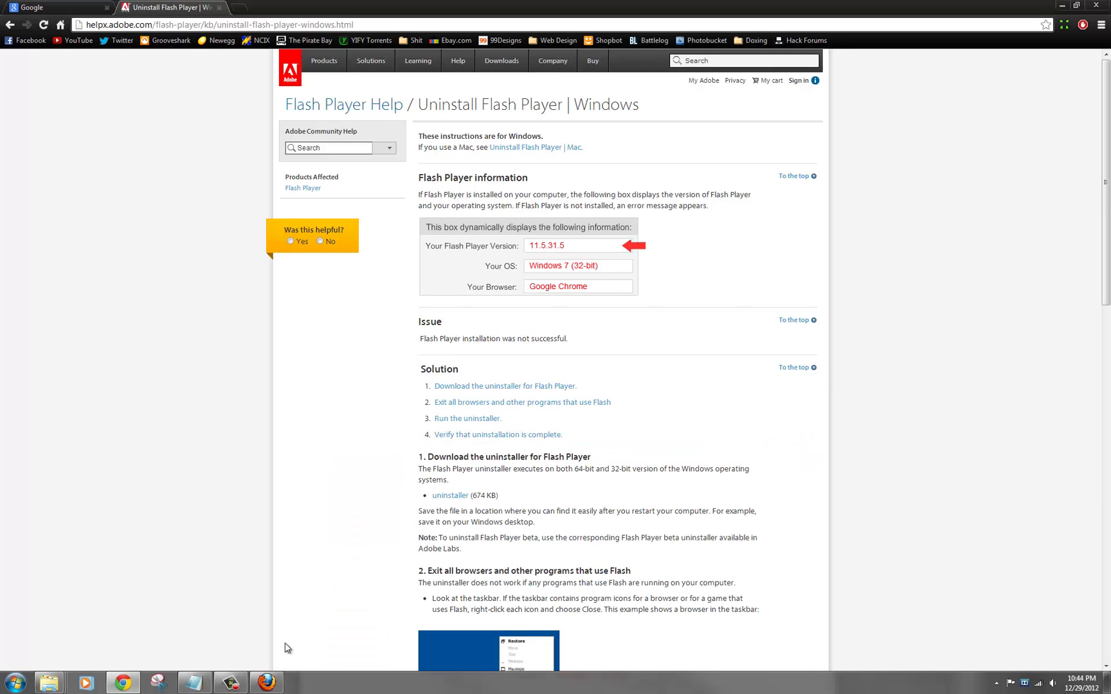
Step: Bring Firefox back to the front and maximize it on the help page
left_click(266, 682)
left_click_drag(526, 409, 539, 89)
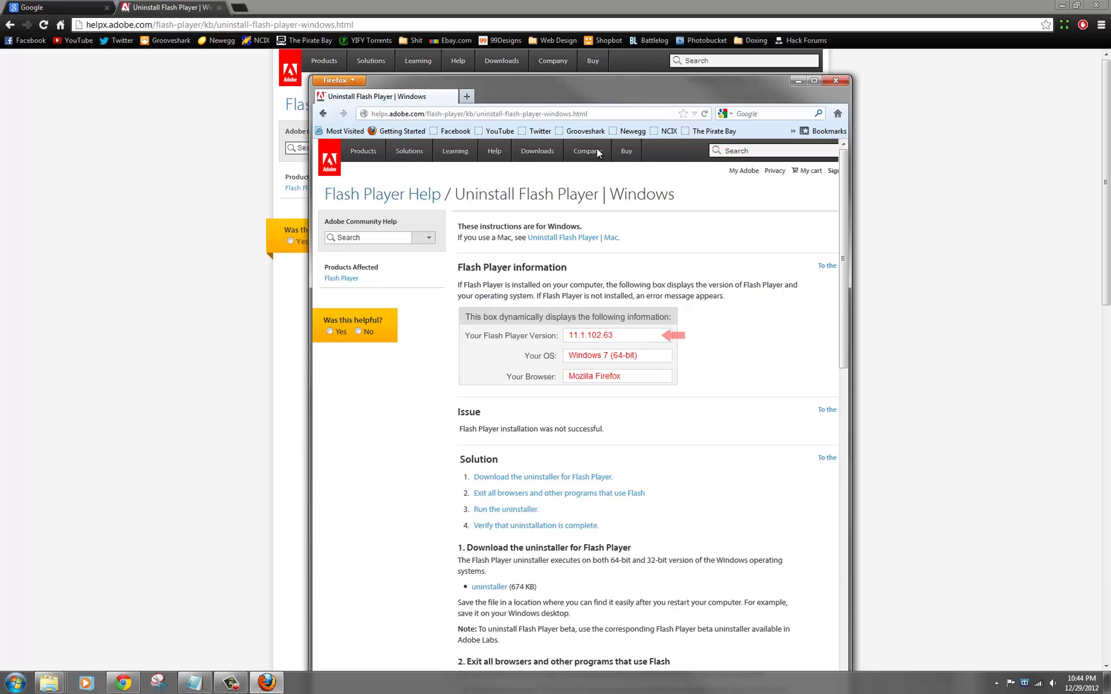
double_click(586, 97)
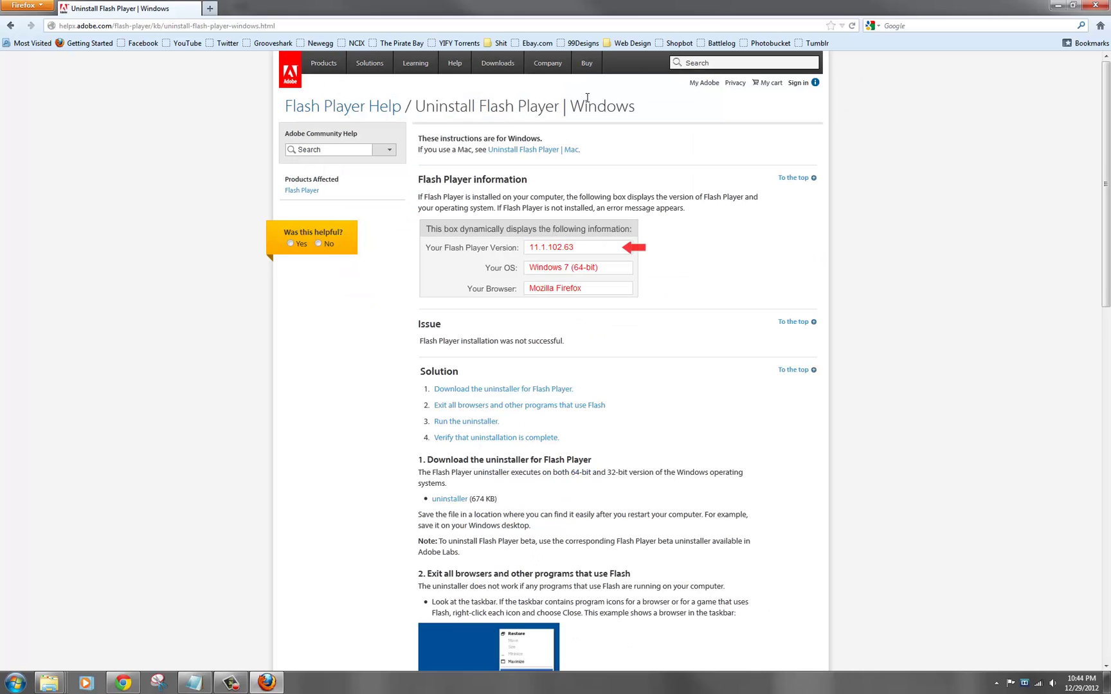
left_click_drag(637, 367, 538, 287)
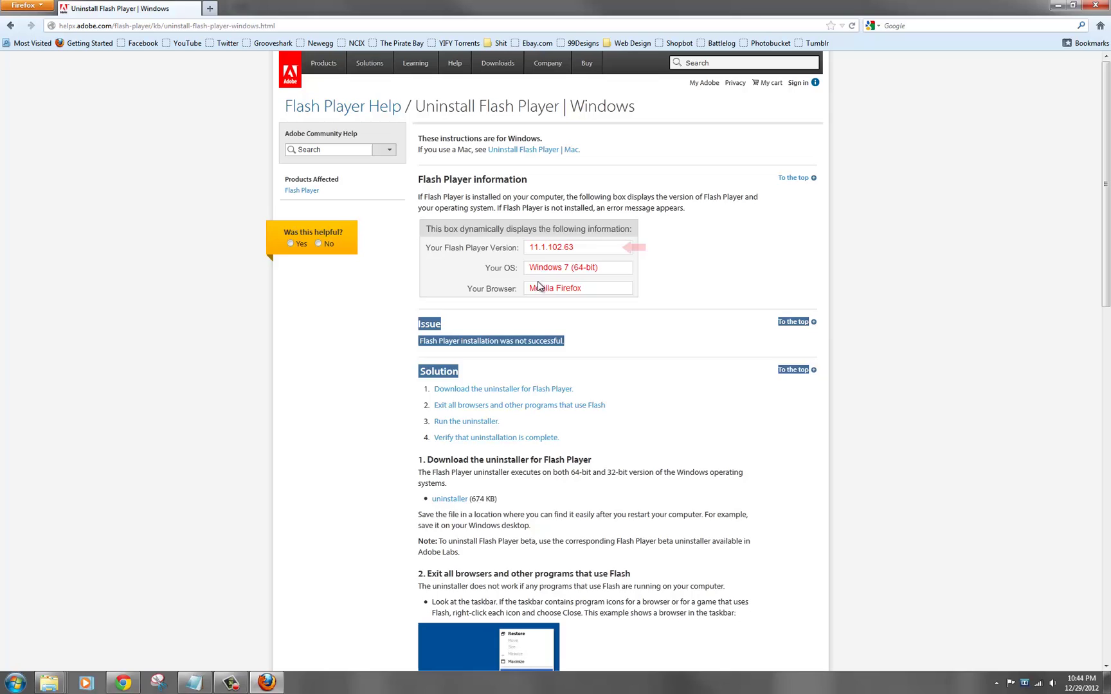
left_click(636, 244)
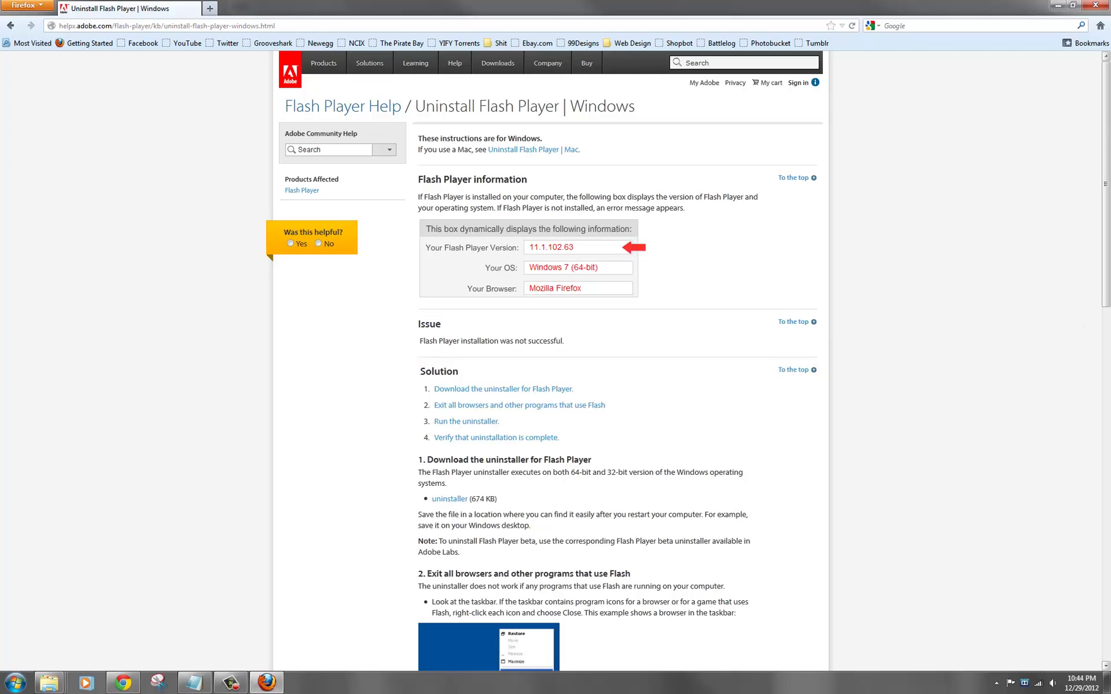